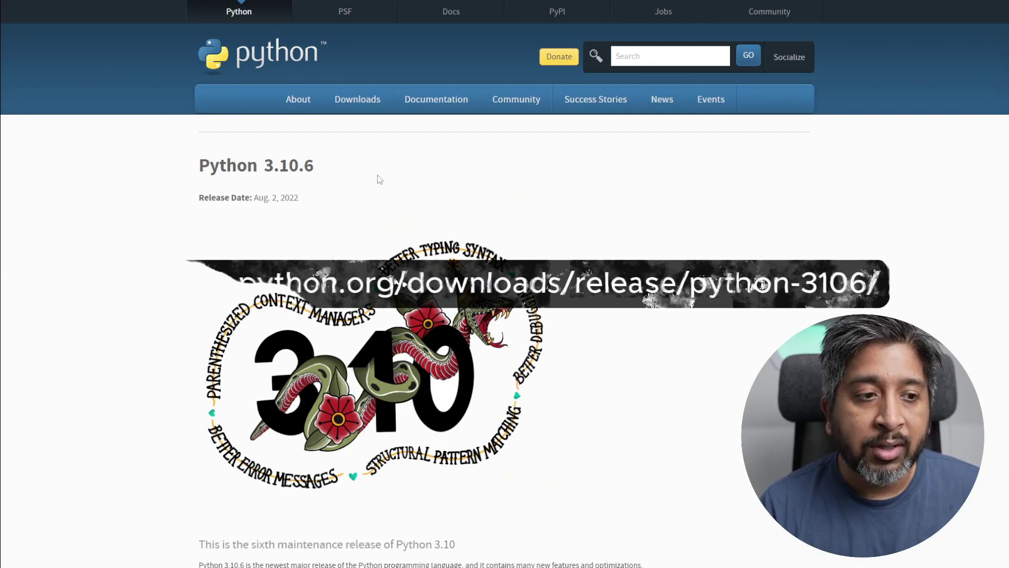
# Step: Scroll to the Files list and select the Windows installer (64-bit) for Python 3.10.6
pyautogui.scroll(-15, 450, 180)
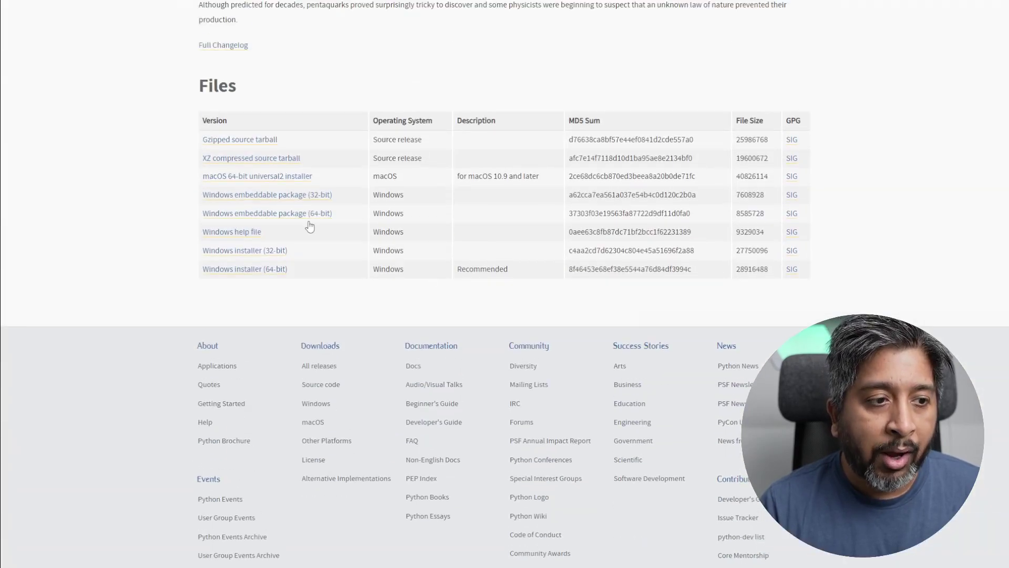
pyautogui.moveTo(413, 272); pyautogui.dragTo(205, 272)
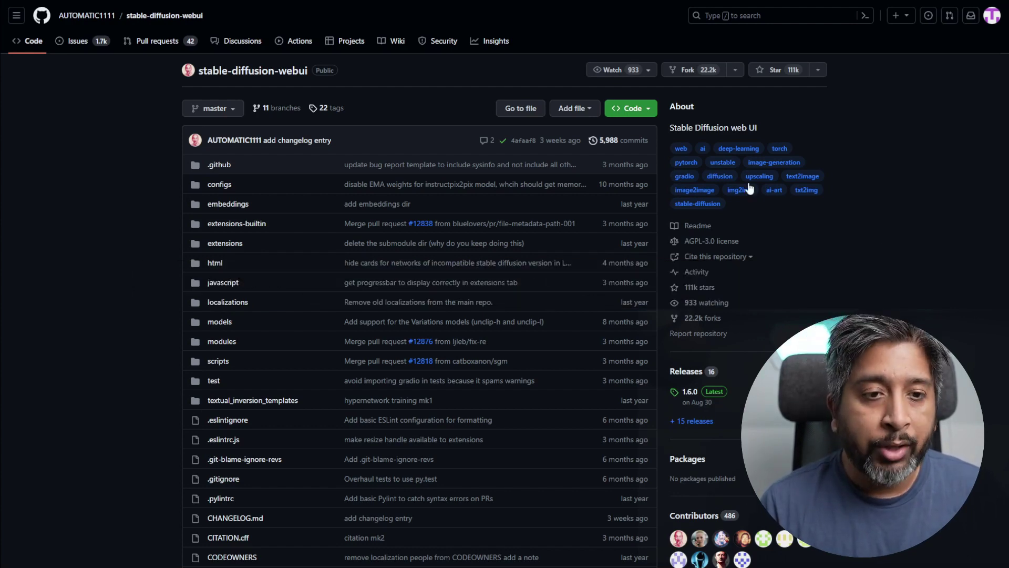
# Step: Copy the stable-diffusion-webui HTTPS clone URL, then start a cmd prompt in the SD Remaster Tutorial folder
pyautogui.click(641, 109)
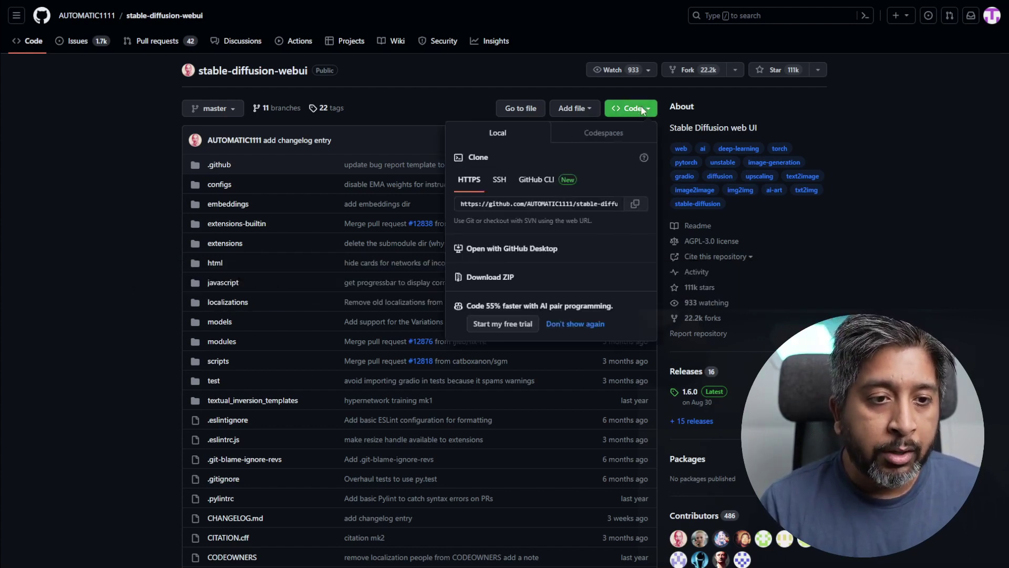
pyautogui.click(635, 207)
pyautogui.hotkey('alt', 'Tab')
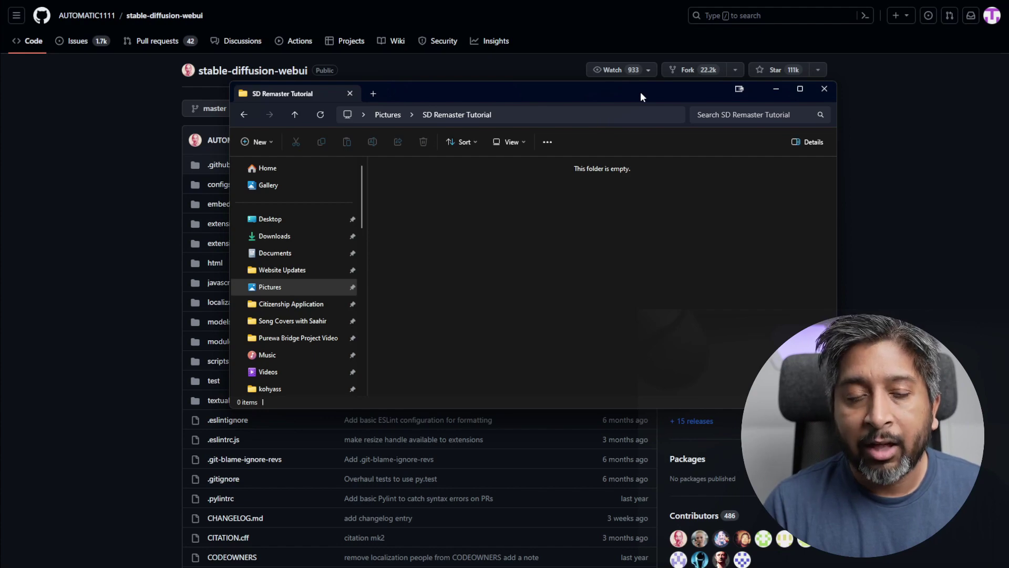
pyautogui.click(622, 113)
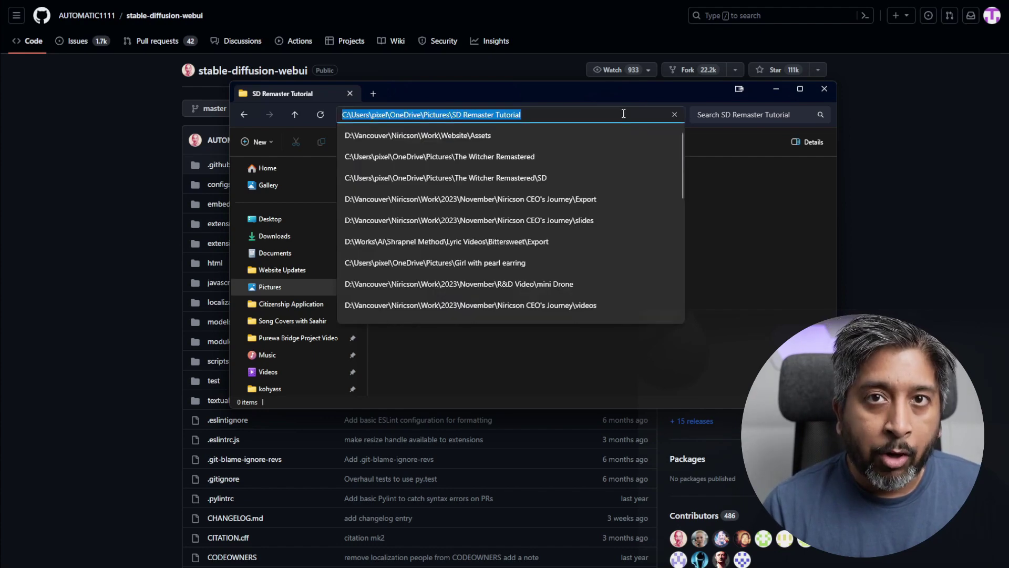
pyautogui.write('cmd')
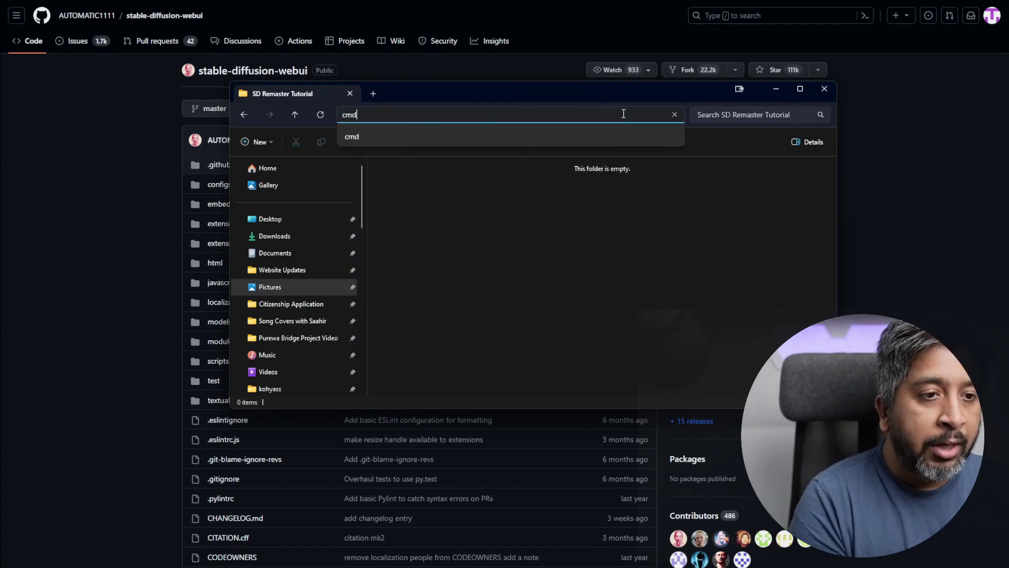
pyautogui.press('Return')
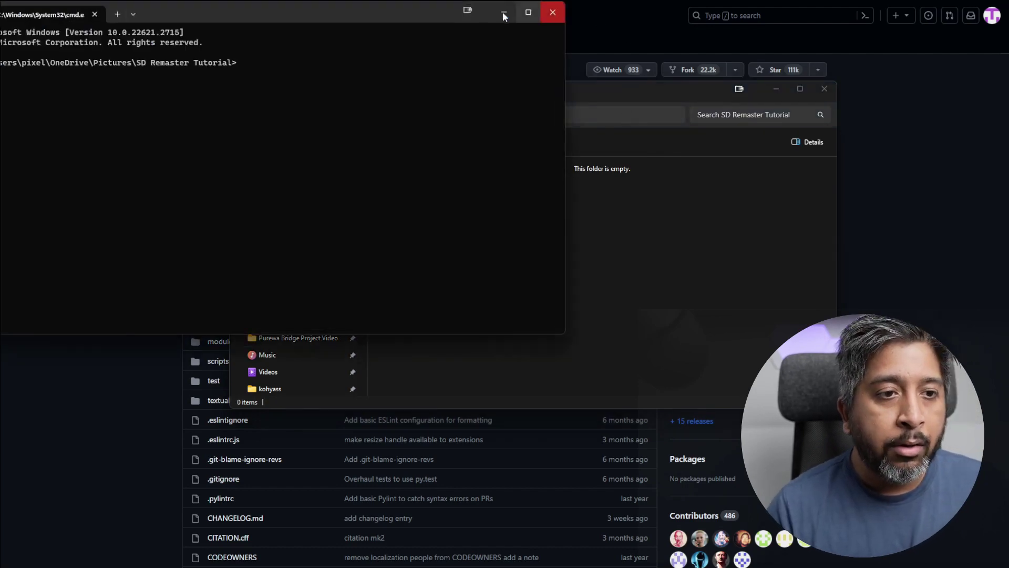
# Step: Center the Command Prompt window and enter 'git clone' followed by the pasted repository URL
pyautogui.moveTo(424, 11); pyautogui.dragTo(679, 103)
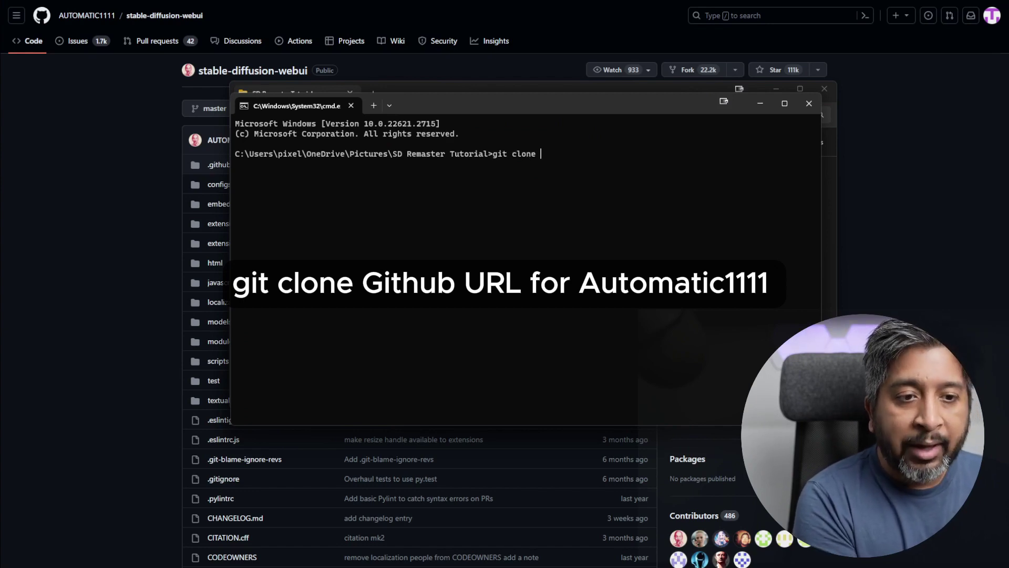
pyautogui.write('git clone')
pyautogui.hotkey('ctrl', 'v')
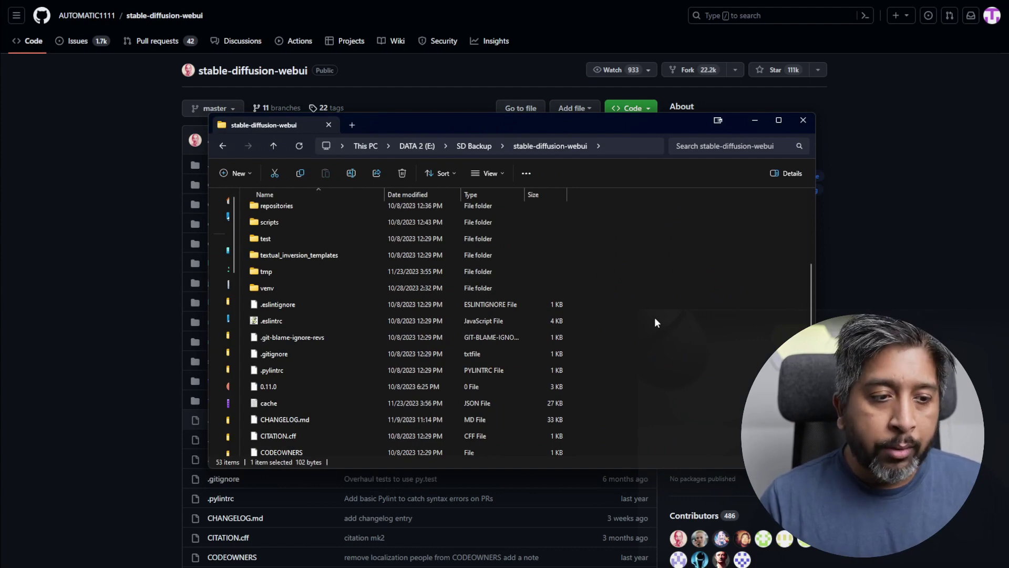
# Step: Scroll down the stable-diffusion-webui folder to reach webui-user
pyautogui.scroll(-7, 655, 319)
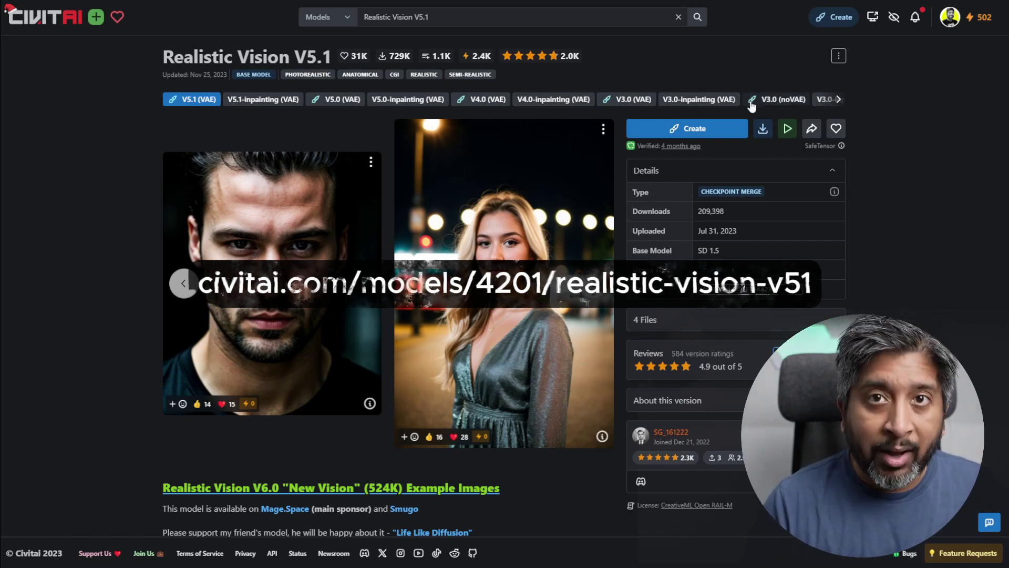
# Step: Open the web UI's models\Stable-diffusion folder for the Realistic Vision V5.1 checkpoint
pyautogui.hotkey('alt', 'Tab')
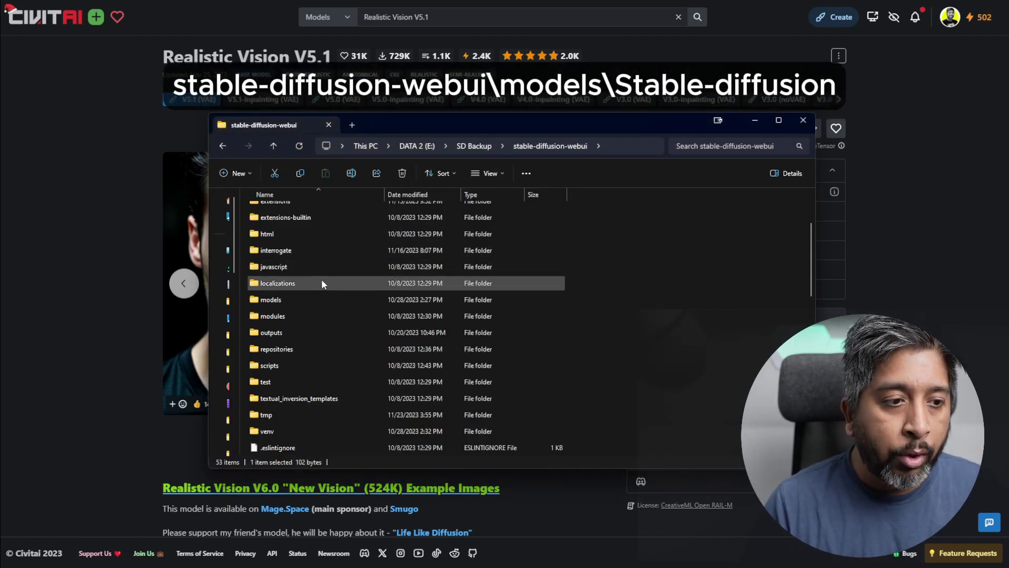
pyautogui.doubleClick(271, 300)
pyautogui.doubleClick(284, 441)
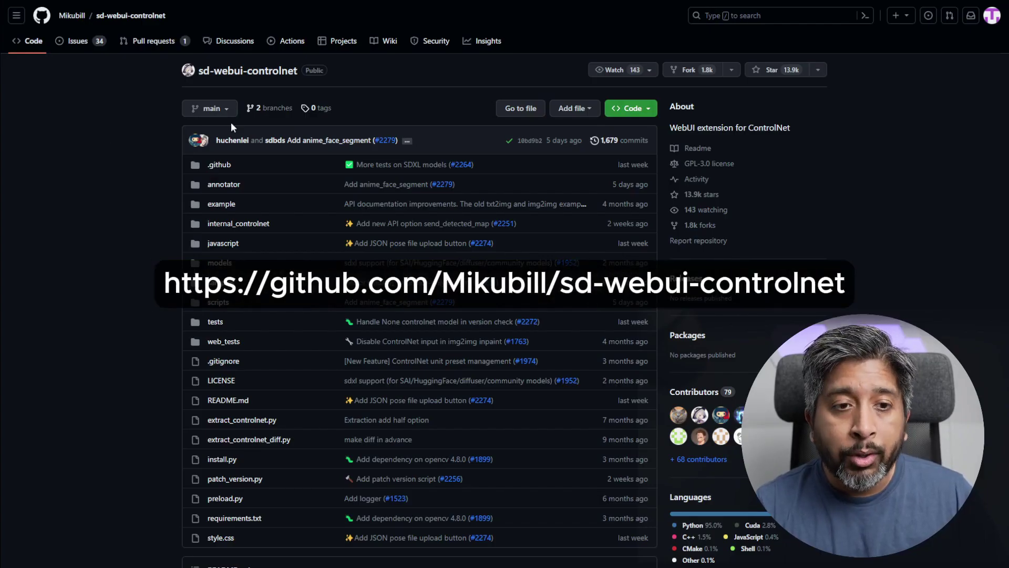
# Step: Paste the copied sd-webui-controlnet clone URL into Extensions > Install from URL and install it
pyautogui.click(626, 110)
pyautogui.click(640, 205)
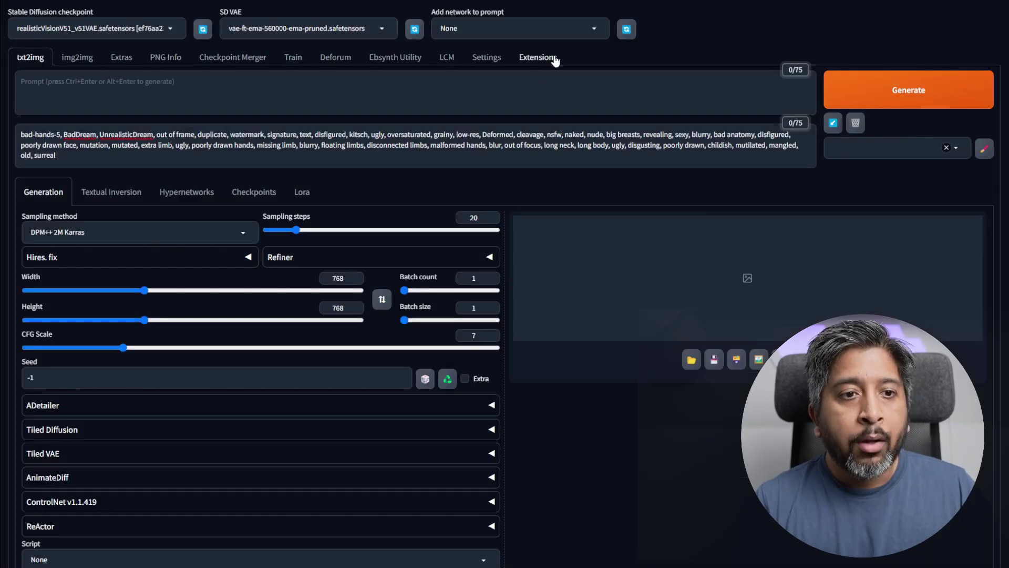
pyautogui.click(551, 62)
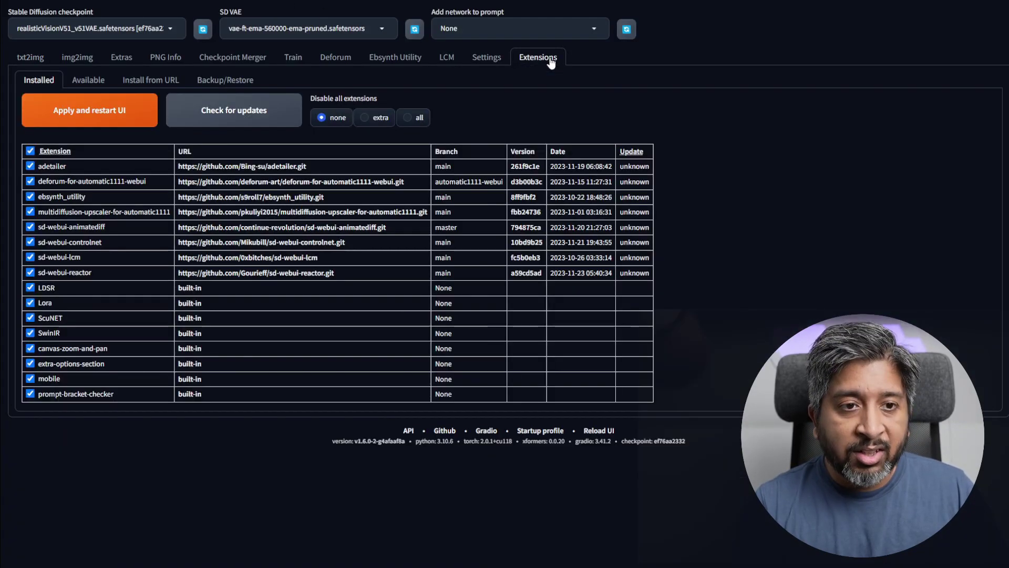
pyautogui.click(151, 82)
pyautogui.rightClick(67, 111)
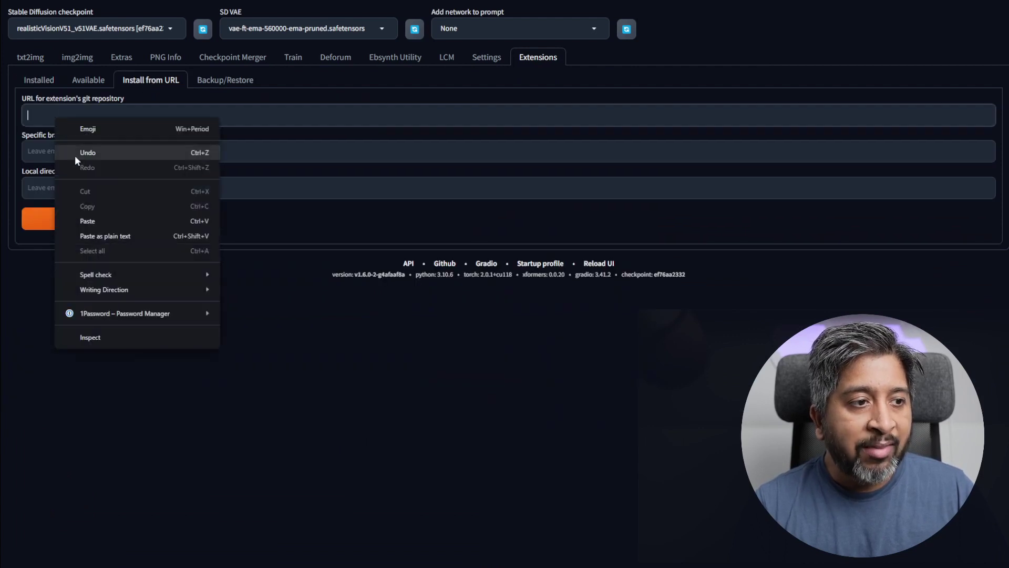
pyautogui.click(83, 220)
pyautogui.click(97, 228)
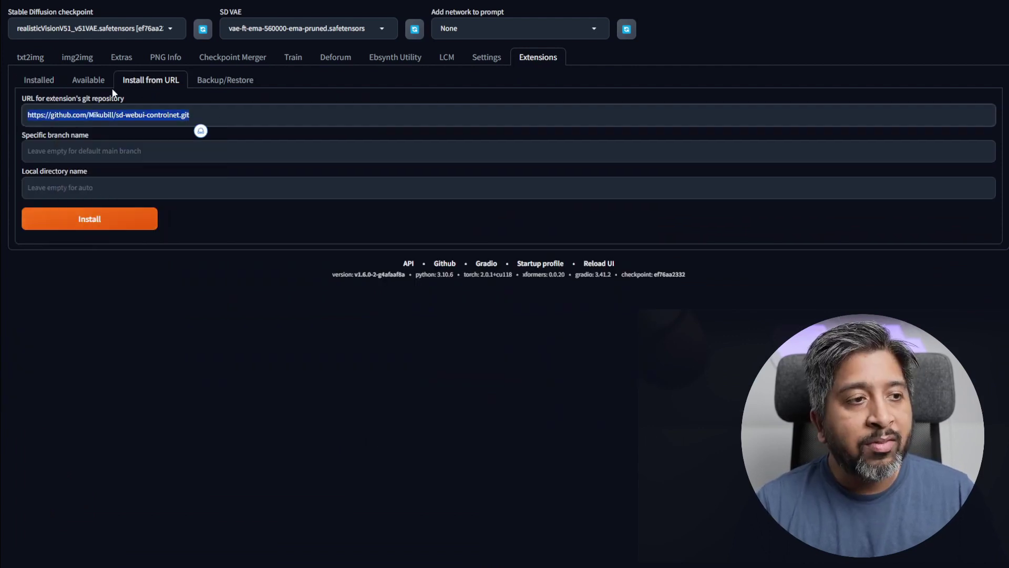
pyautogui.click(32, 58)
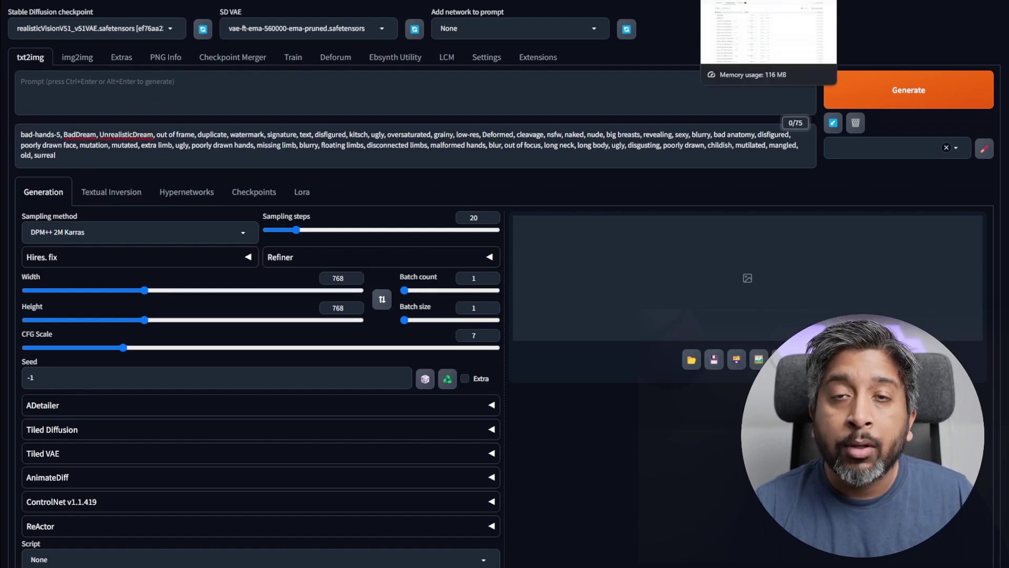
pyautogui.click(768, 1)
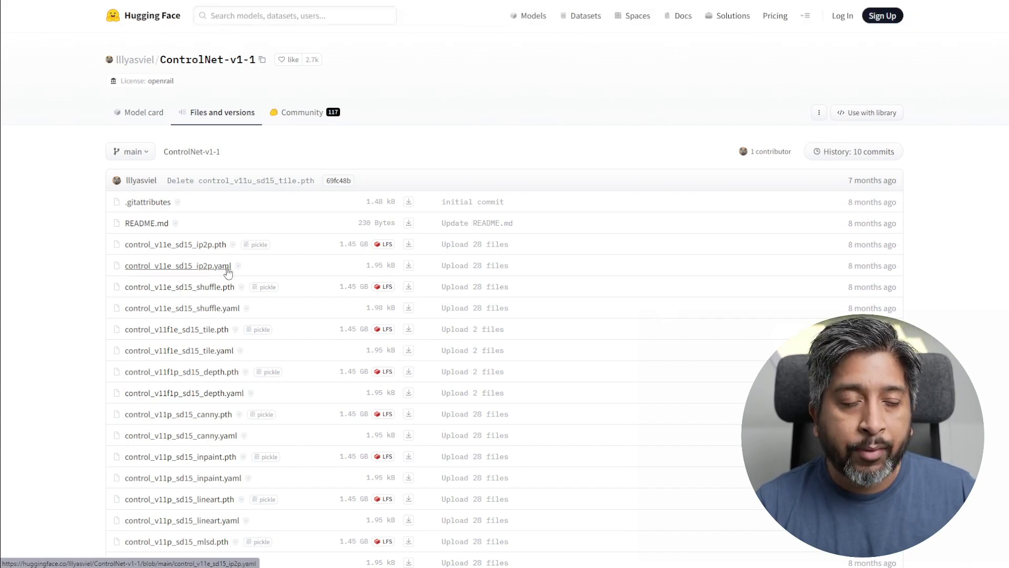
# Step: Select the depth and canny ControlNet .pth and .yaml files, through canny.yaml
pyautogui.scroll(-2, 110, 276)
pyautogui.moveTo(111, 277); pyautogui.dragTo(250, 338)
pyautogui.moveTo(356, 345); pyautogui.dragTo(400, 341)
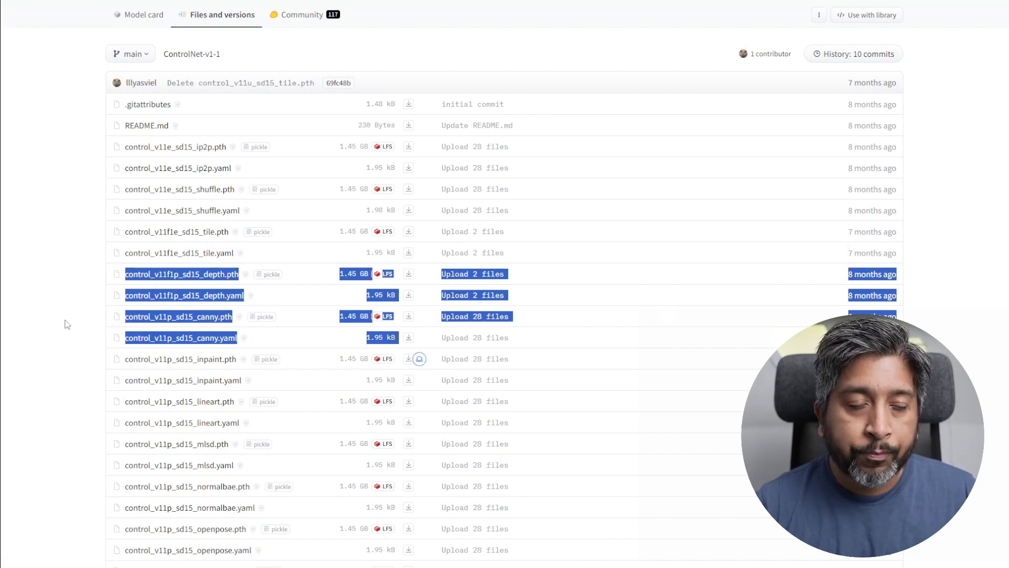
# Step: Open the extensions\sd-webui-controlnet\models folder in File Explorer
pyautogui.hotkey('alt', 'Tab')
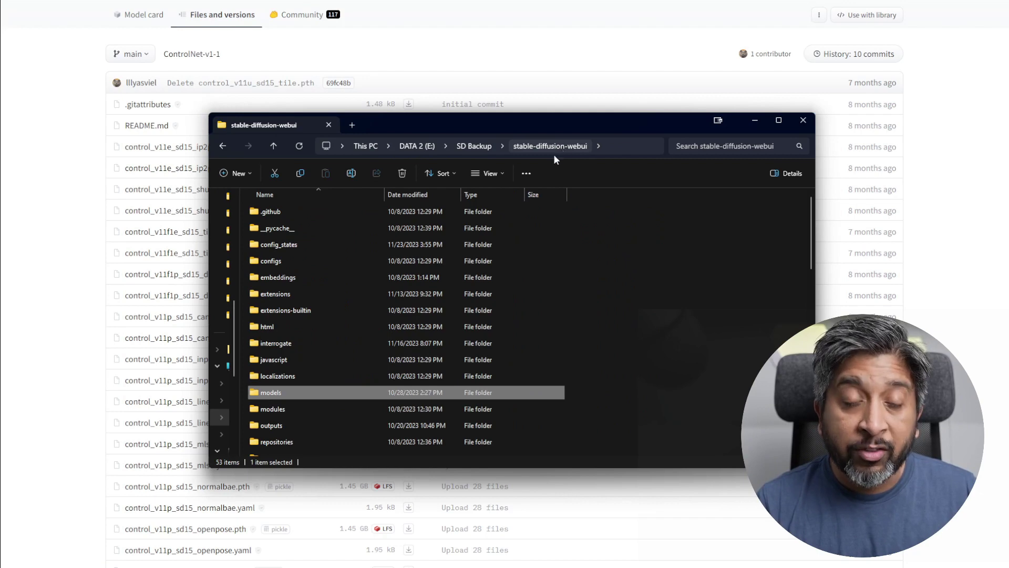
pyautogui.doubleClick(291, 295)
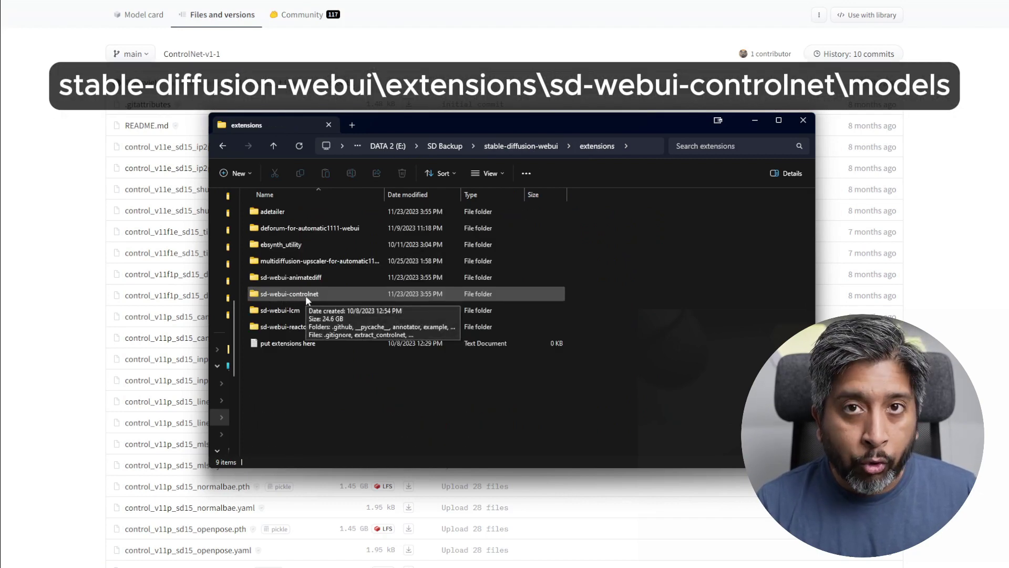
pyautogui.doubleClick(307, 297)
pyautogui.click(276, 314)
pyautogui.doubleClick(276, 313)
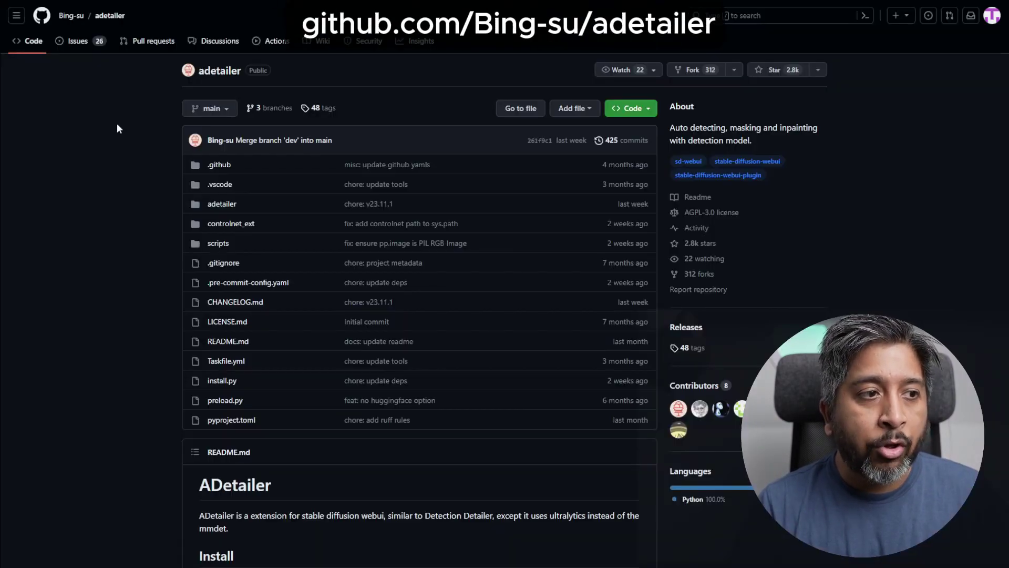
# Step: Install ADetailer from its copied GitHub clone URL, then reload the UI from Settings
pyautogui.click(629, 109)
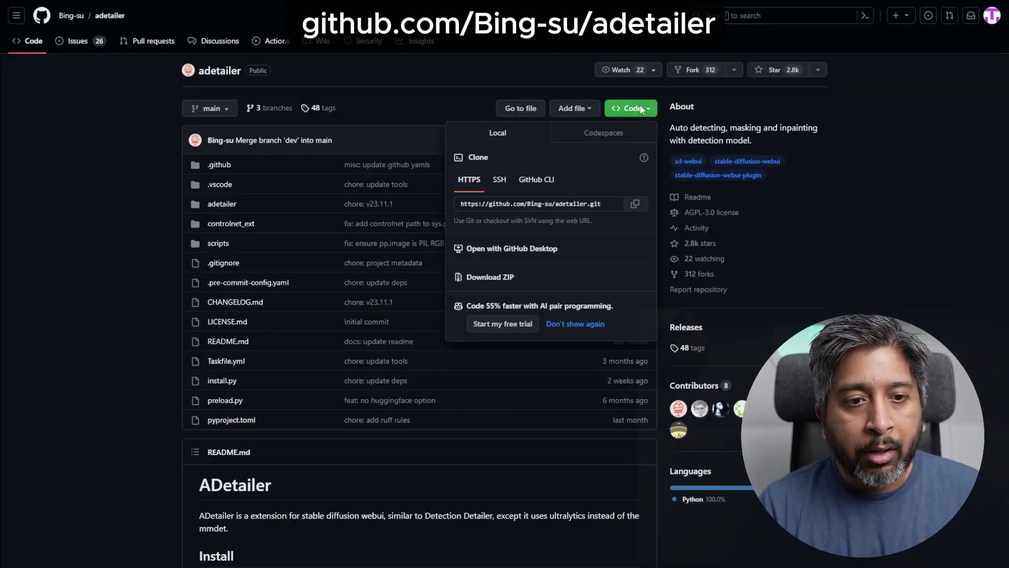
pyautogui.click(635, 206)
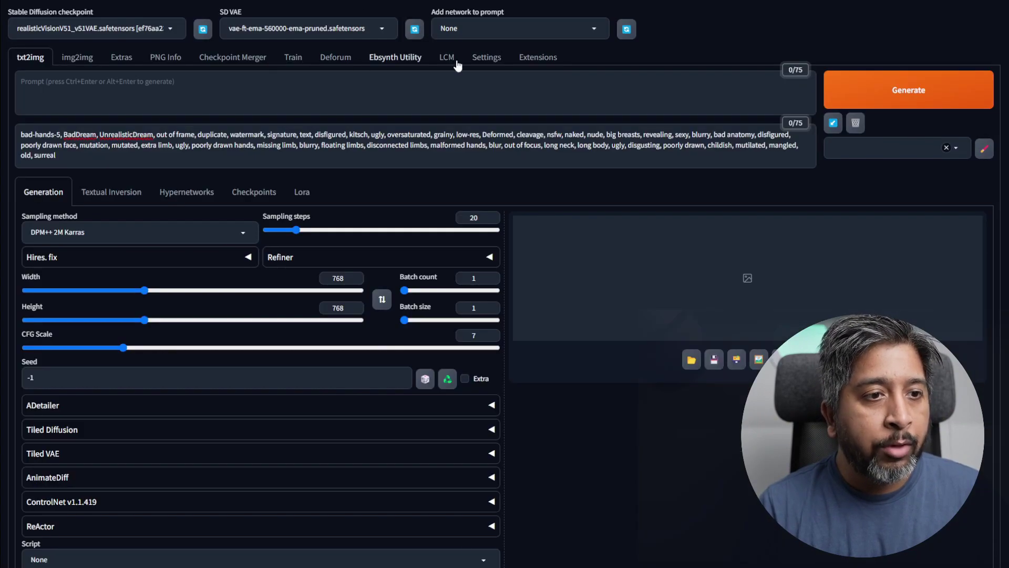
pyautogui.click(537, 60)
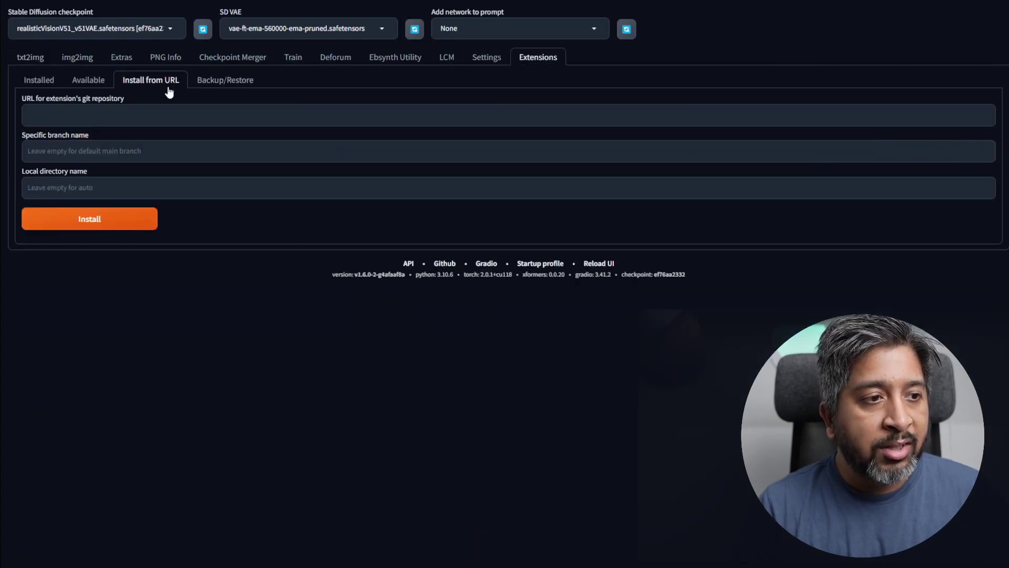
pyautogui.rightClick(99, 114)
pyautogui.click(210, 199)
pyautogui.click(118, 225)
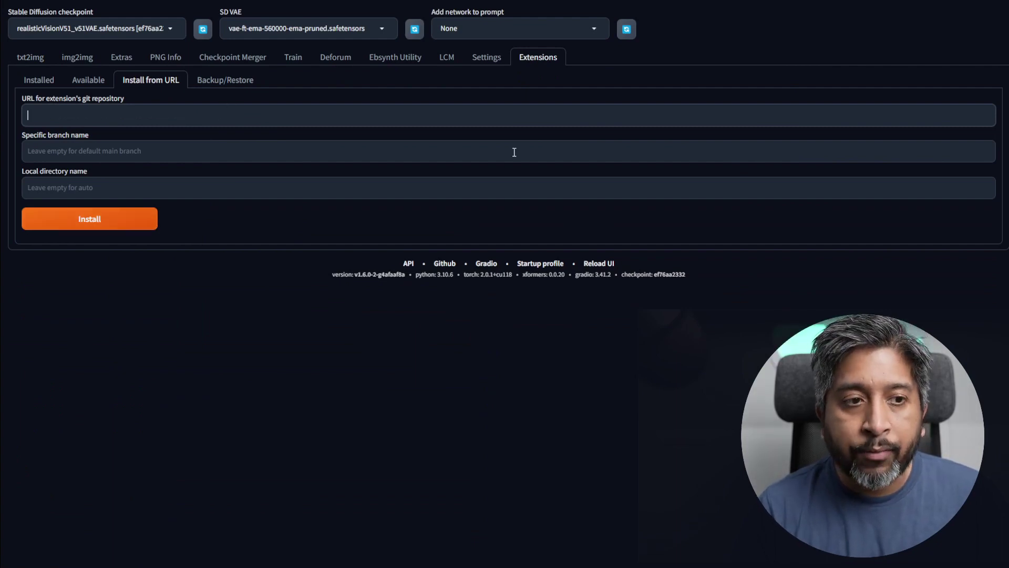
pyautogui.click(485, 57)
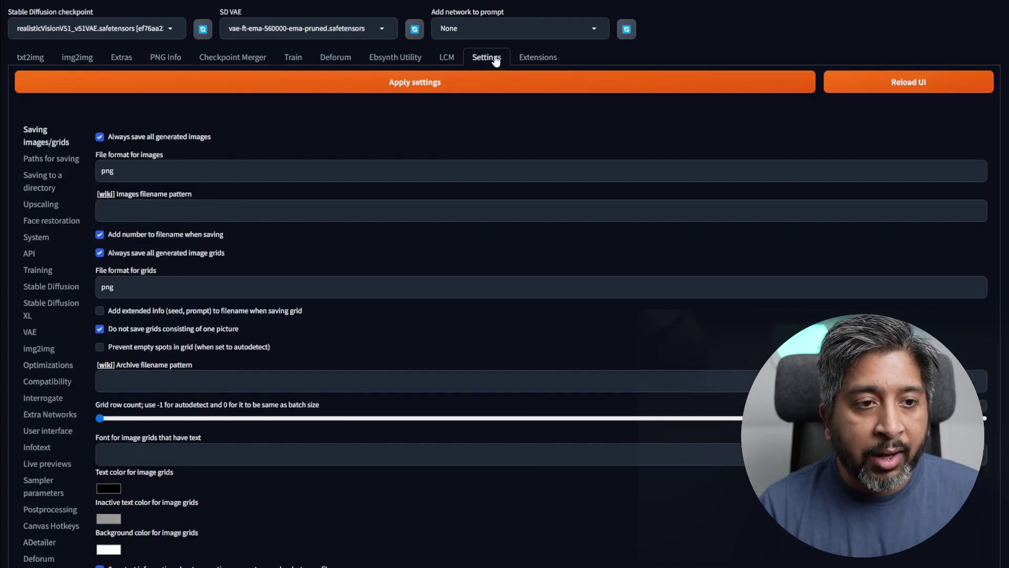
pyautogui.click(911, 90)
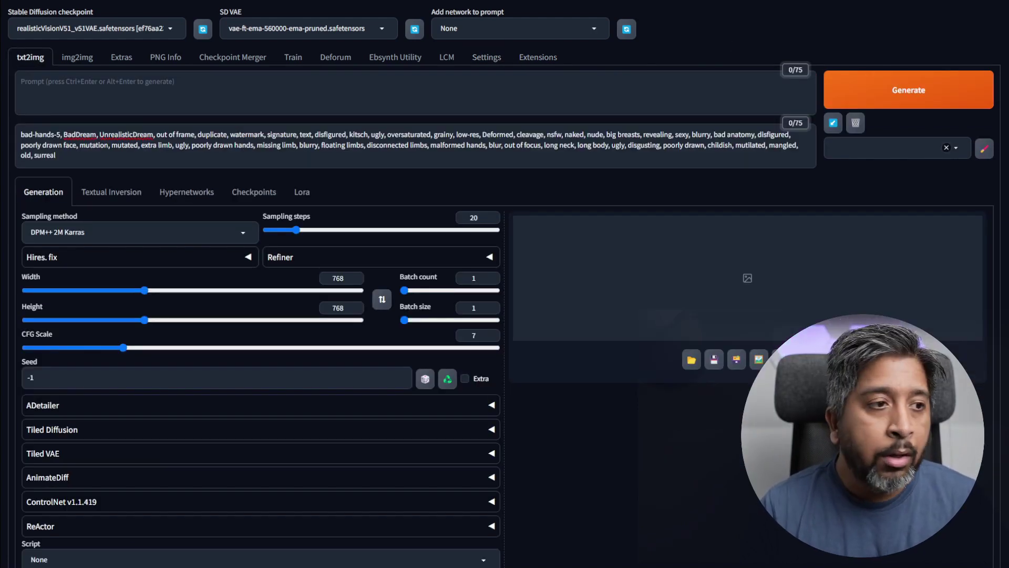
# Step: Switch to img2img, load the CJ portrait, and enter the cinematic prompt and negative prompt
pyautogui.click(76, 58)
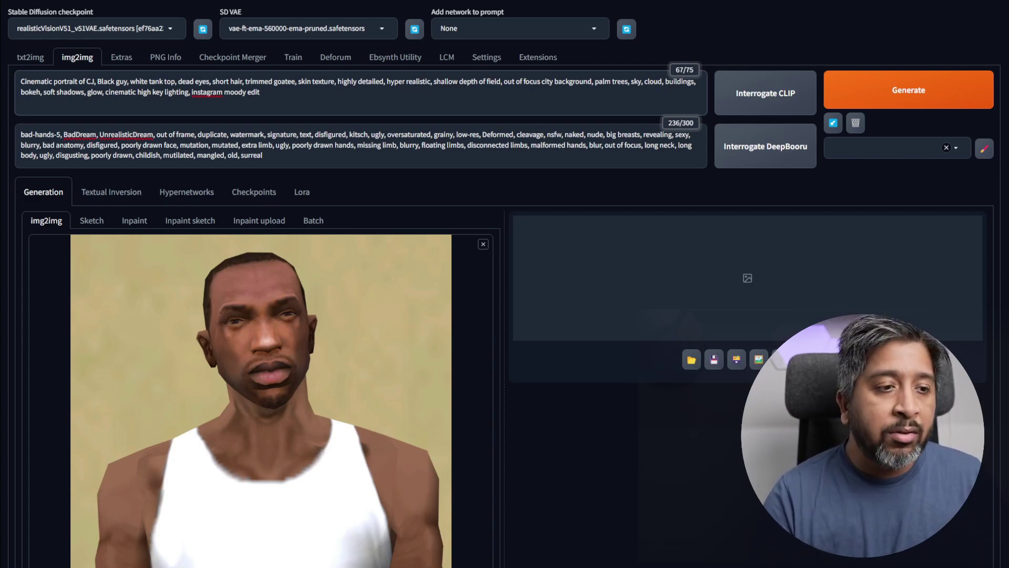
pyautogui.scroll(-1, 326, 225)
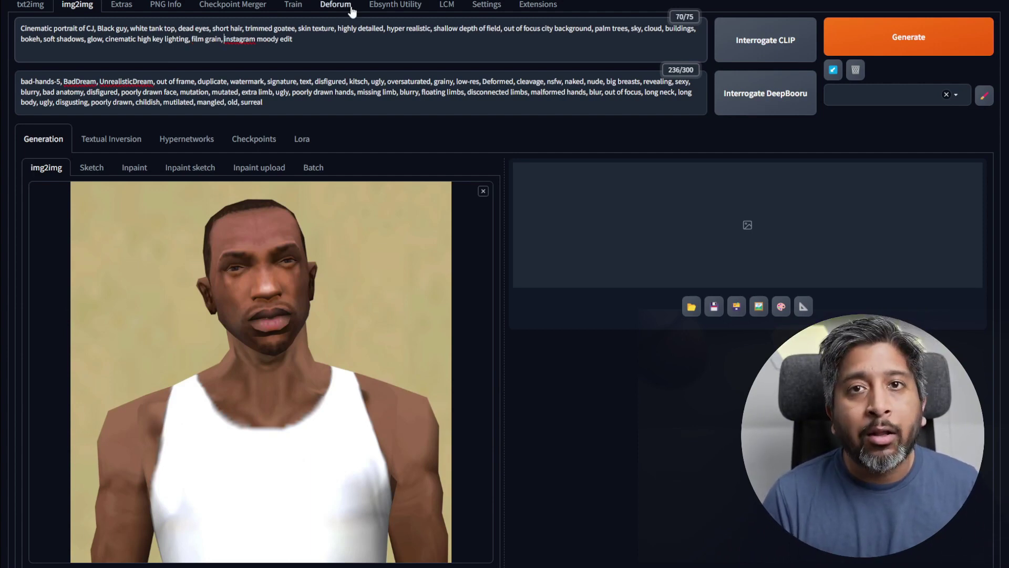
# Step: Select the start of the negative prompt and show the Textual Inversion embeddings for insertion
pyautogui.moveTo(264, 102); pyautogui.dragTo(158, 80)
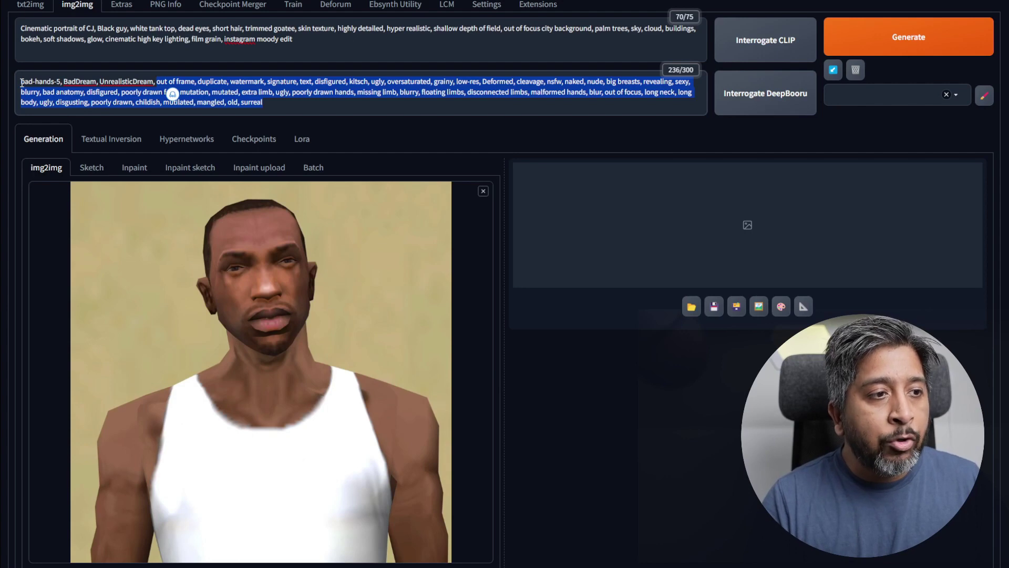
pyautogui.click(127, 141)
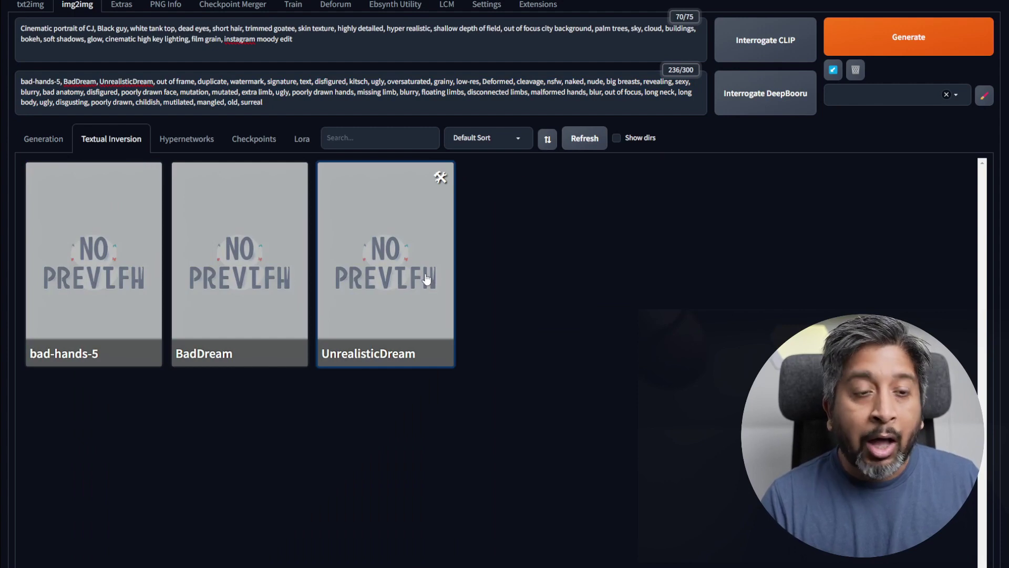
# Step: Go back to the img2img Generation page with the CJ portrait and bring the sampling settings into view
pyautogui.click(53, 148)
pyautogui.scroll(1, 50, 150)
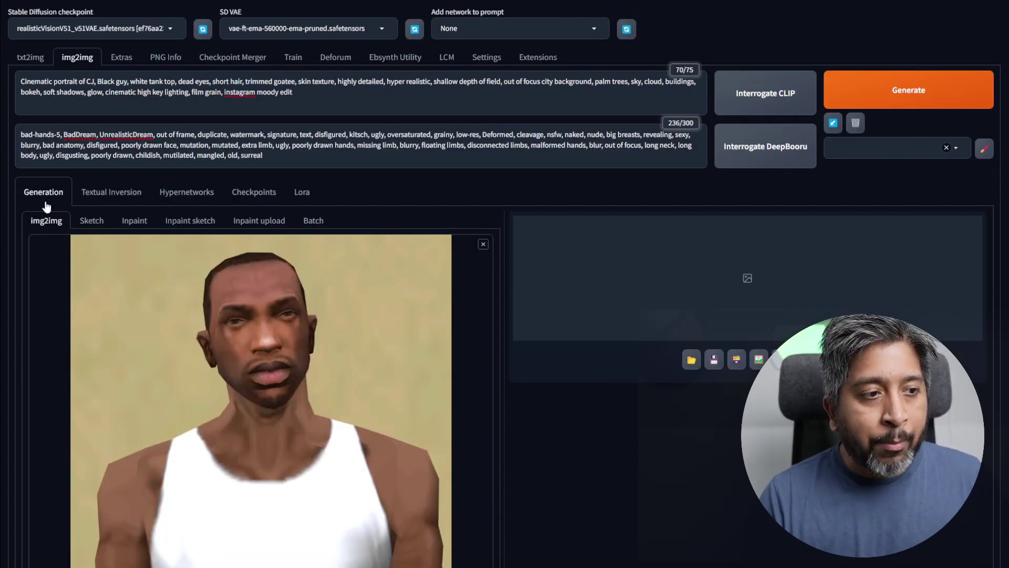
pyautogui.scroll(-1, 44, 231)
pyautogui.scroll(-2, 43, 233)
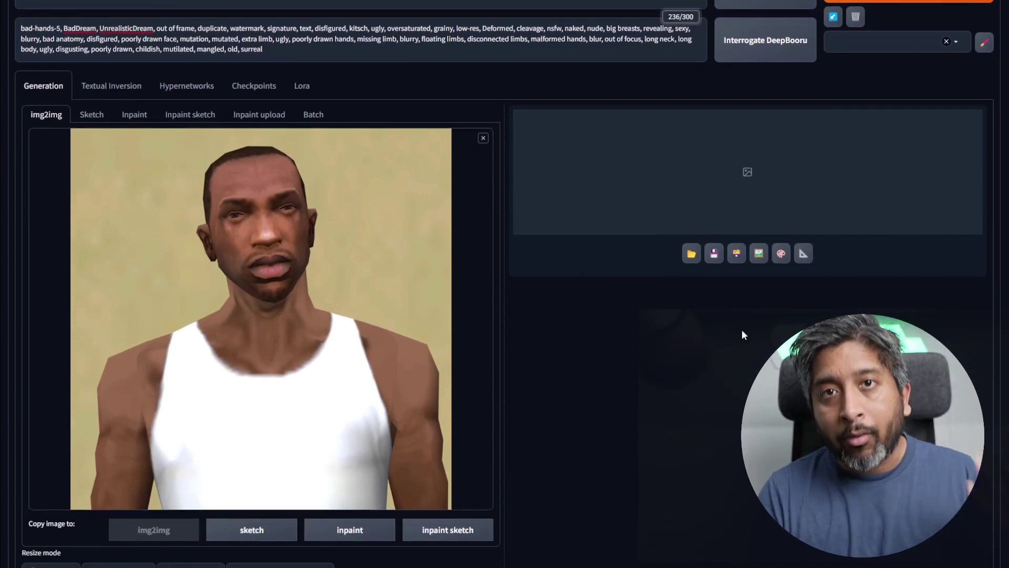
pyautogui.scroll(-10, 693, 336)
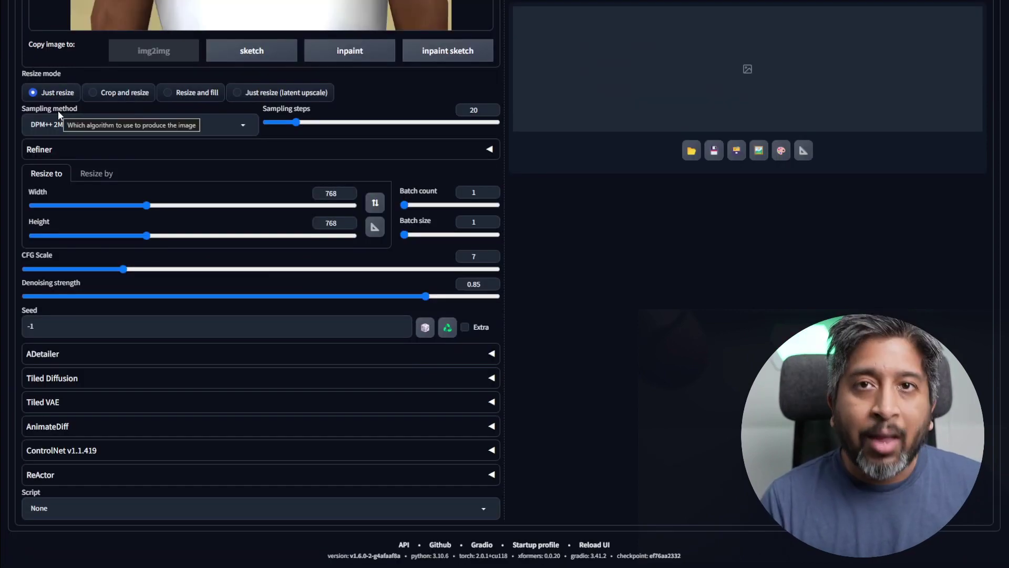
pyautogui.click(63, 125)
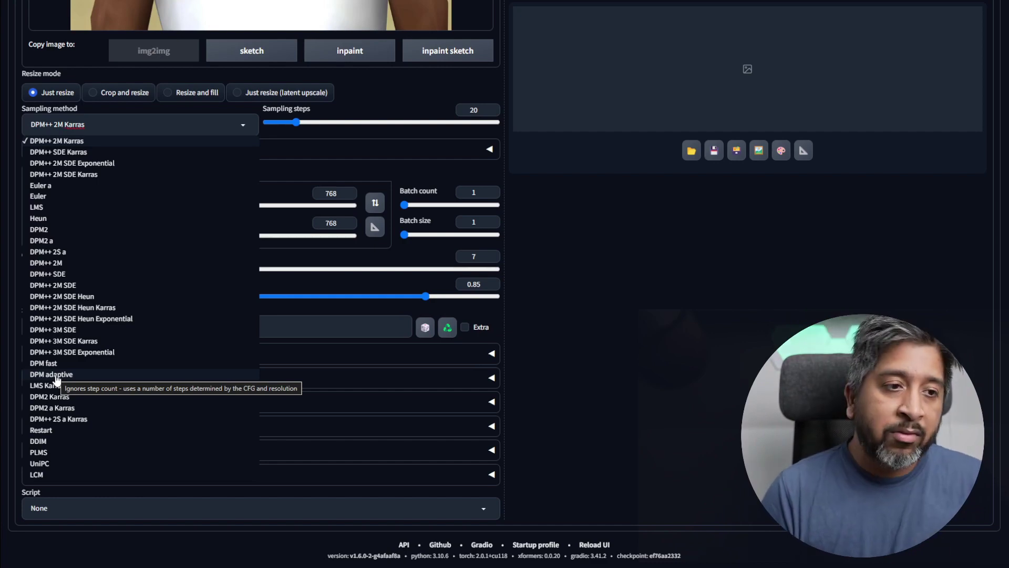
pyautogui.click(648, 338)
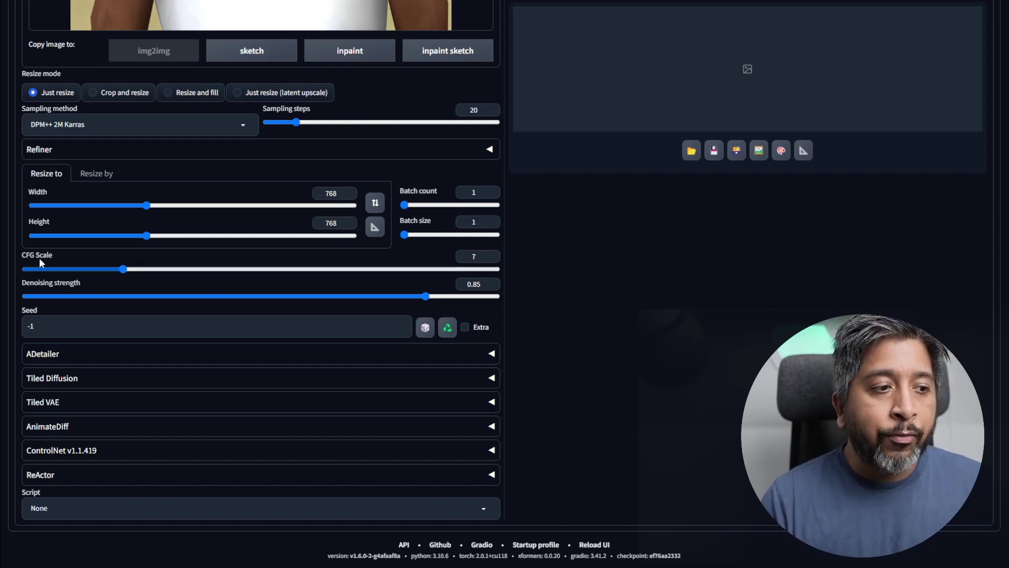
pyautogui.moveTo(41, 256)
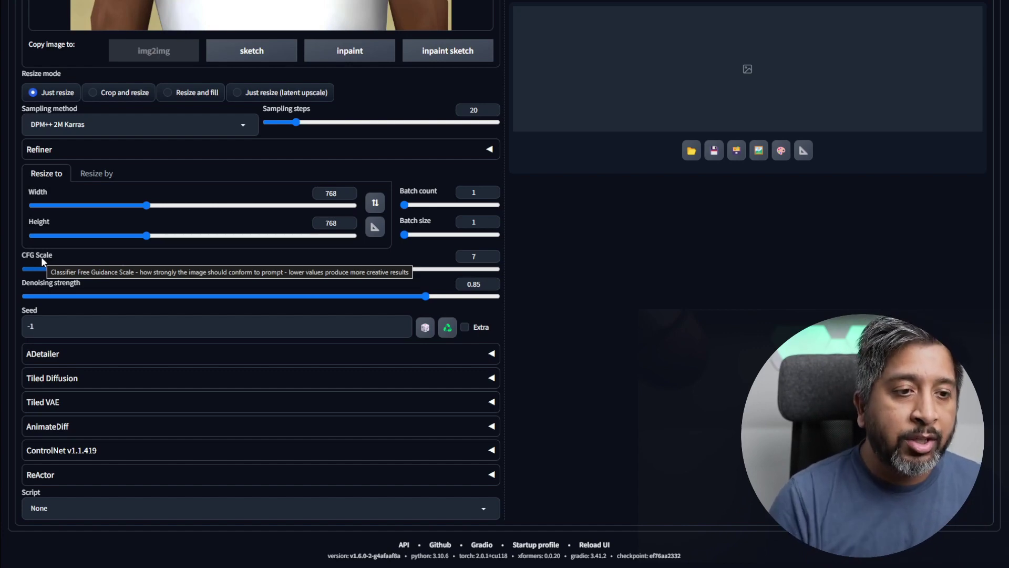
pyautogui.moveTo(51, 289)
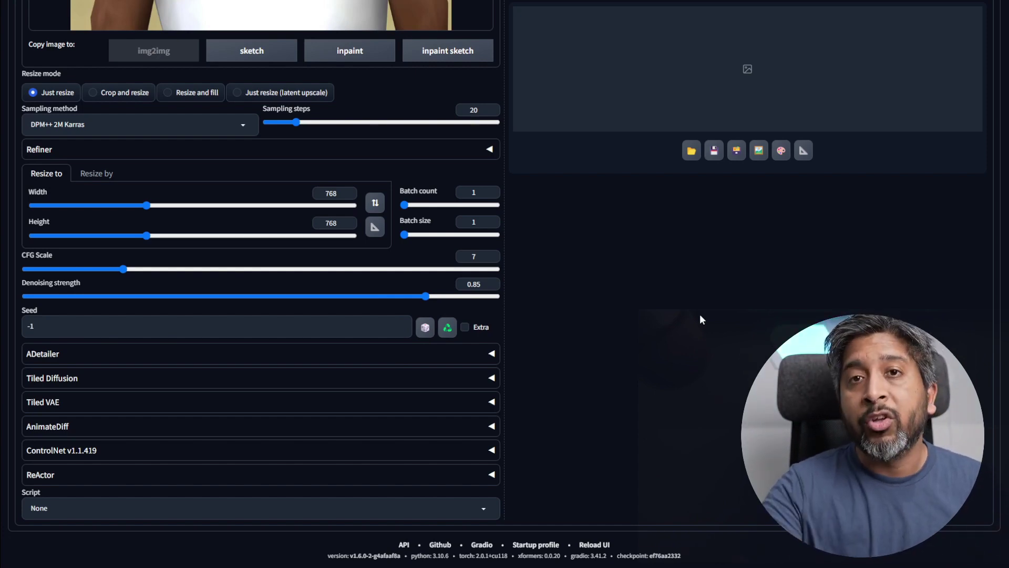
# Step: Enable ADetailer face fixing with the face_yolov8n.pt model, leaving its prompts blank
pyautogui.click(490, 354)
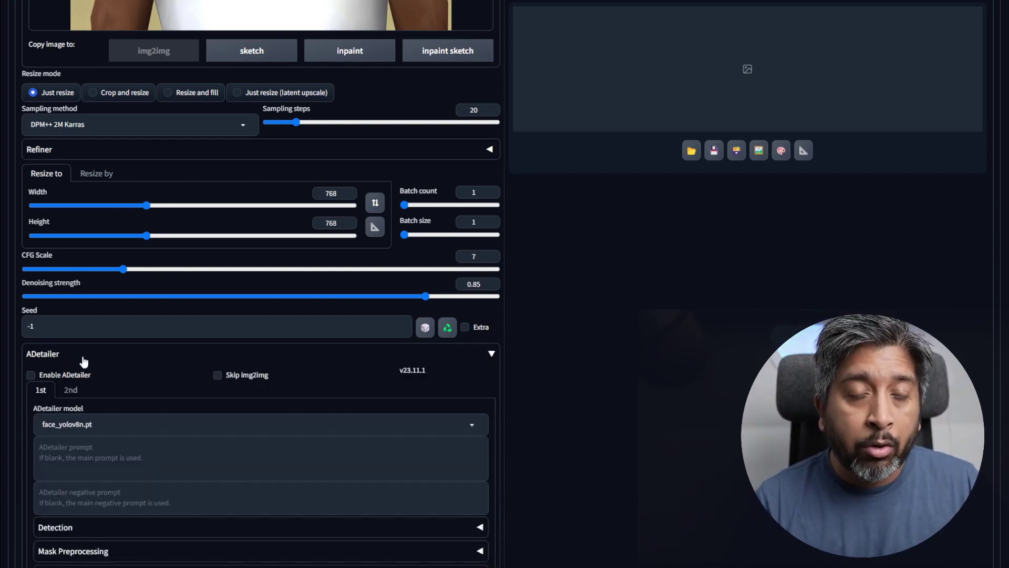
pyautogui.scroll(6, 257, 41)
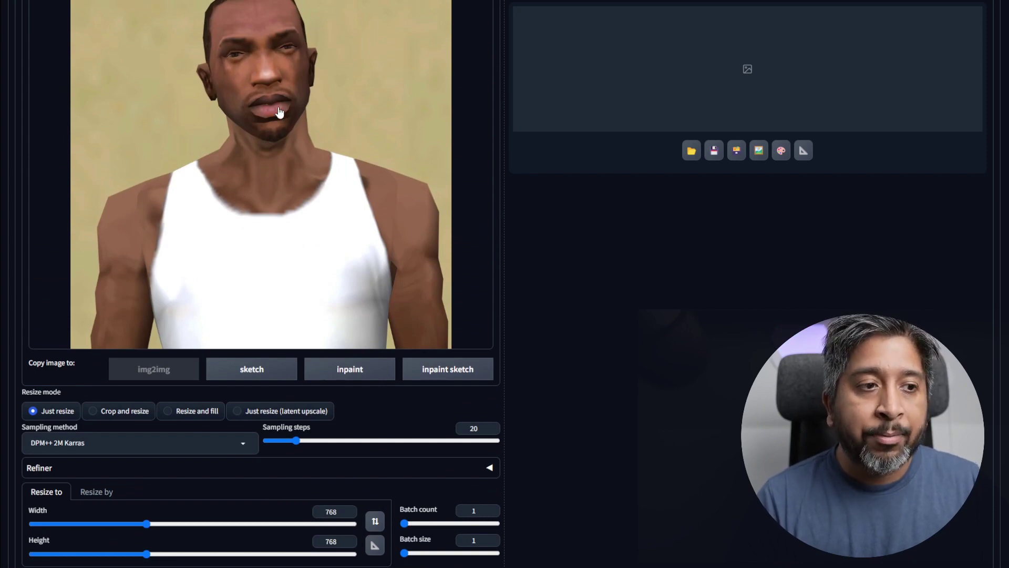
pyautogui.scroll(1, 725, 294)
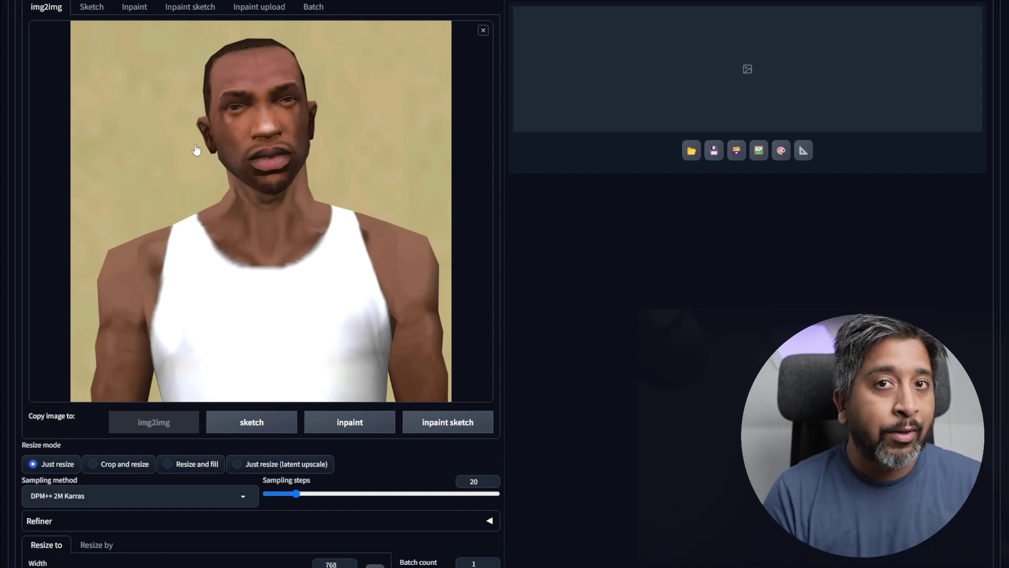
pyautogui.scroll(-15, 421, 317)
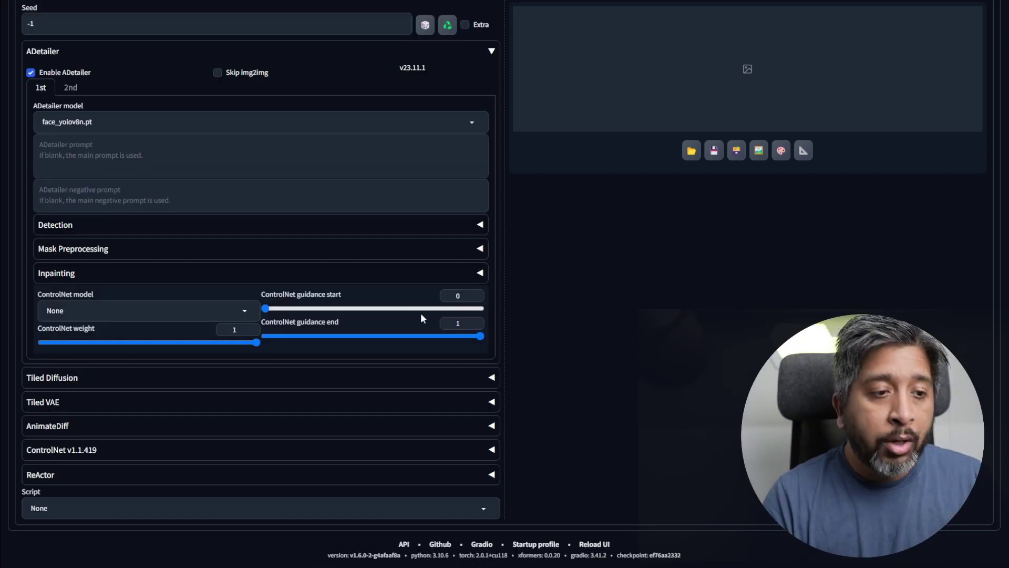
# Step: Enable ControlNet Unit 0 with Low VRAM, Pixel Perfect and an independent control image
pyautogui.click(470, 451)
pyautogui.scroll(-5, 469, 451)
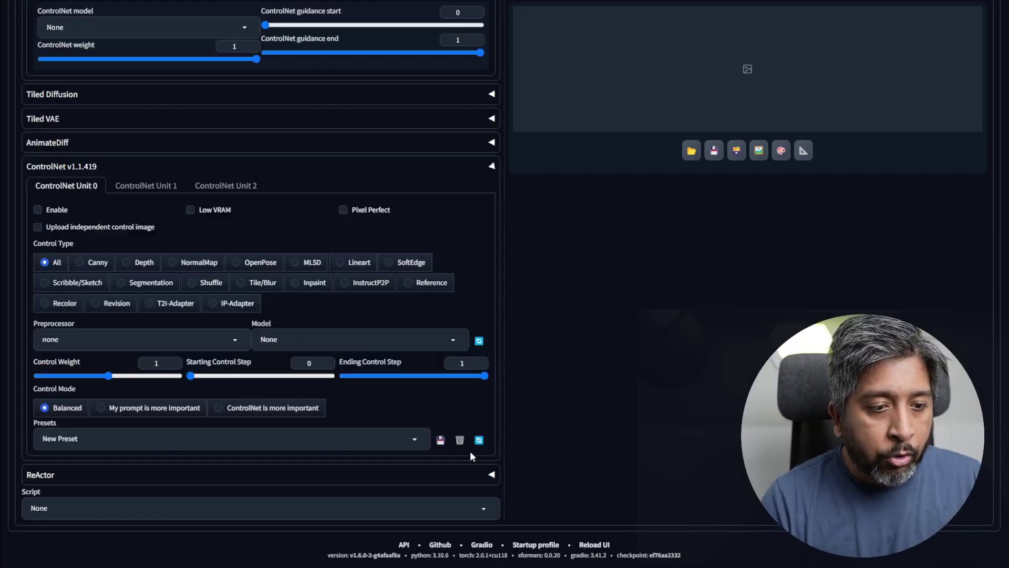
pyautogui.click(56, 210)
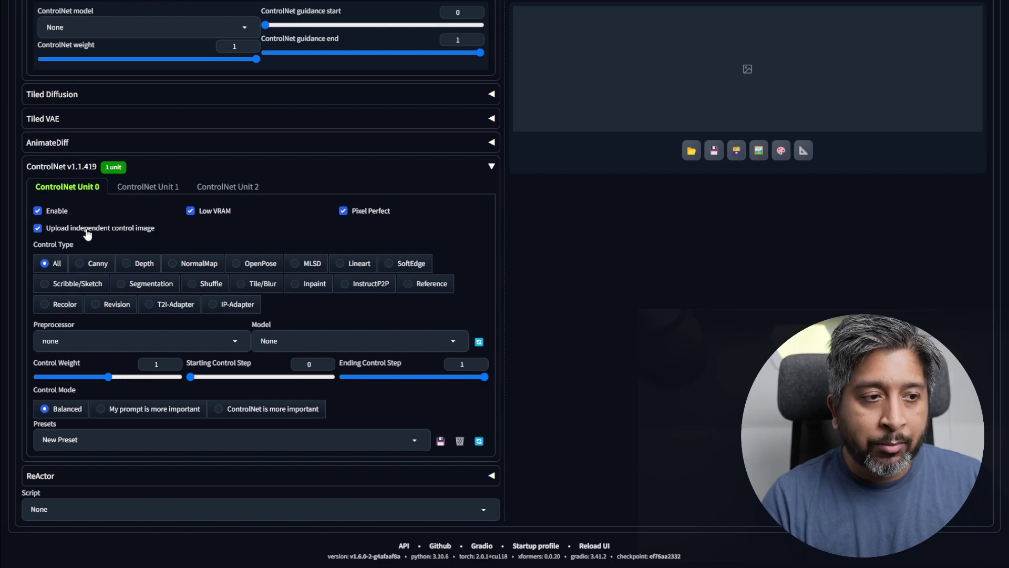
# Step: Upload the CJ-GTASA image as Unit 0's control image
pyautogui.click(256, 272)
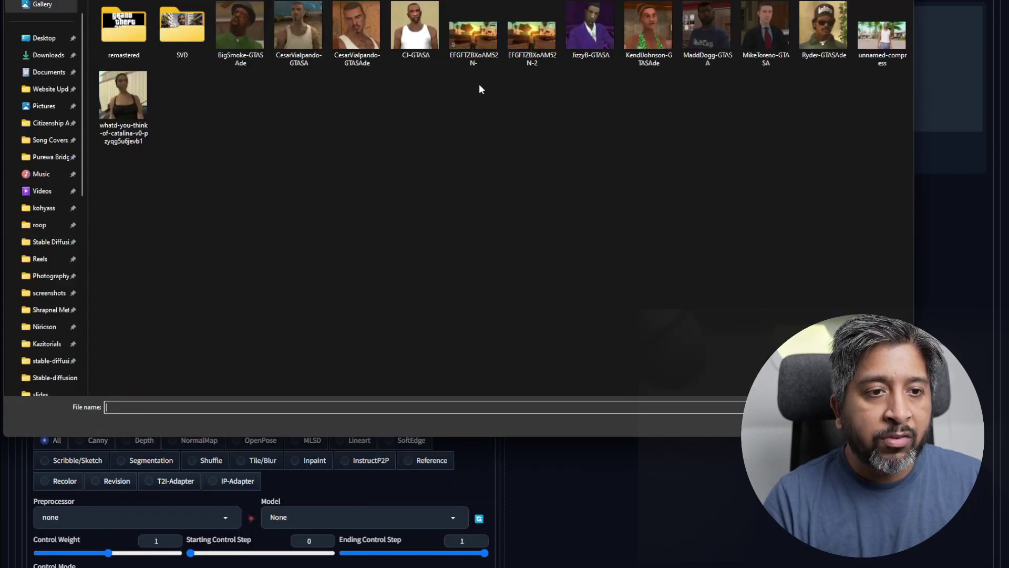
pyautogui.doubleClick(415, 27)
pyautogui.scroll(-1, 587, 309)
pyautogui.scroll(-2, 587, 310)
# Step: Set Unit 0 to Canny control with the canny model and show the edge-map preview
pyautogui.click(94, 335)
pyautogui.scroll(-3, 280, 321)
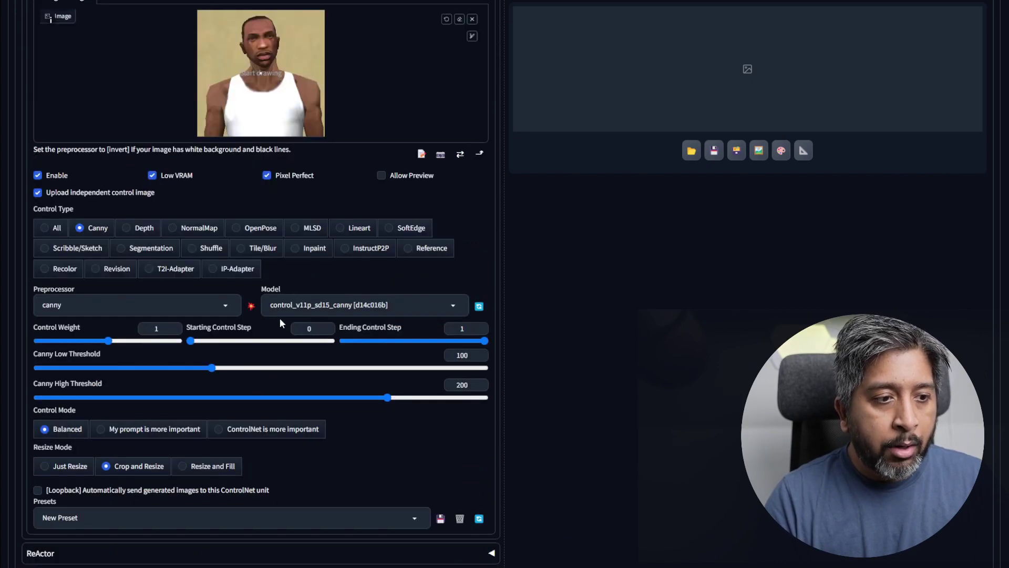
pyautogui.click(251, 307)
pyautogui.scroll(3, 668, 302)
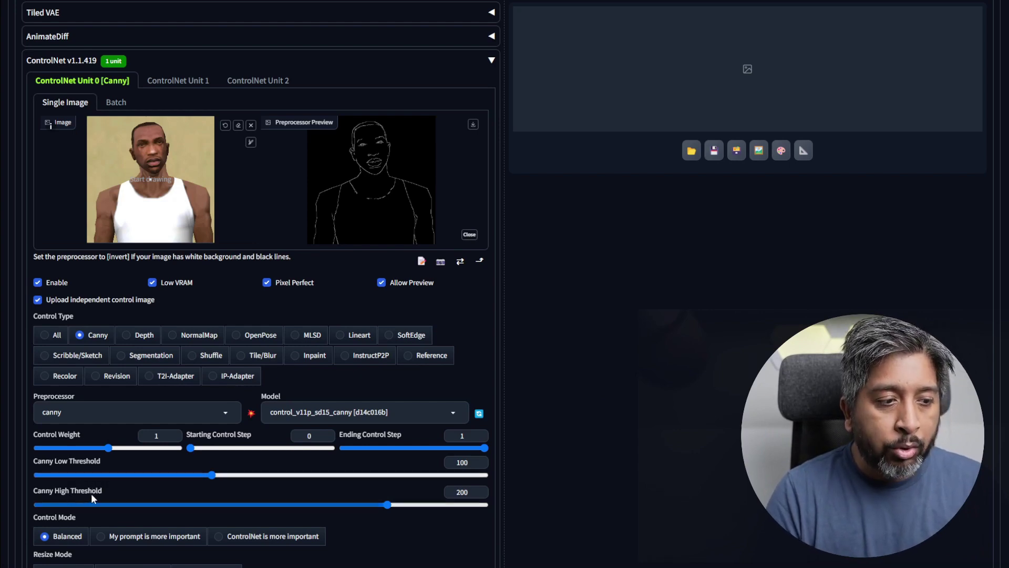
pyautogui.scroll(1, 393, 389)
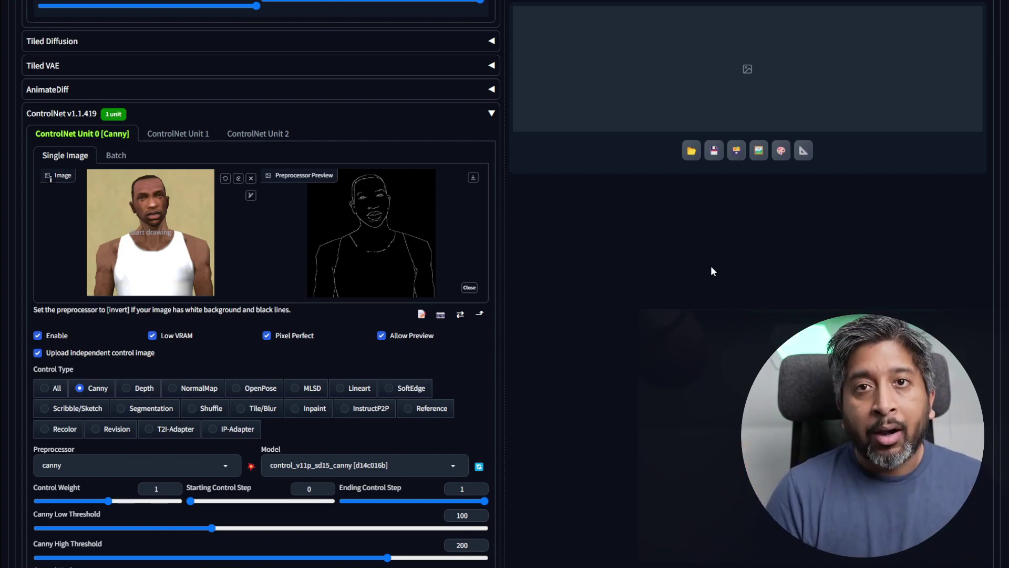
# Step: Enable ControlNet Unit 1 with Low VRAM and the Depth control type
pyautogui.click(194, 133)
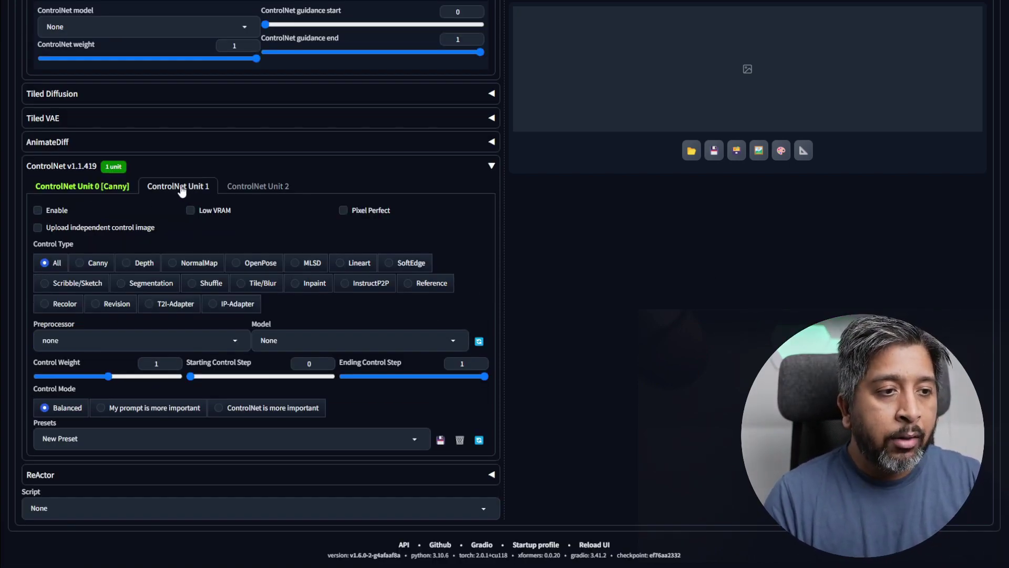
pyautogui.click(52, 212)
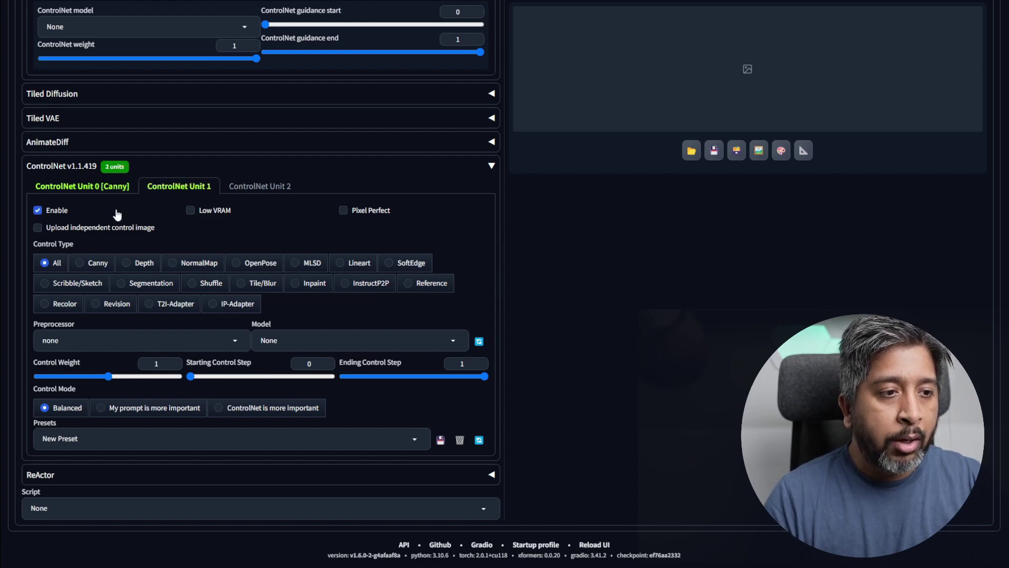
pyautogui.click(207, 212)
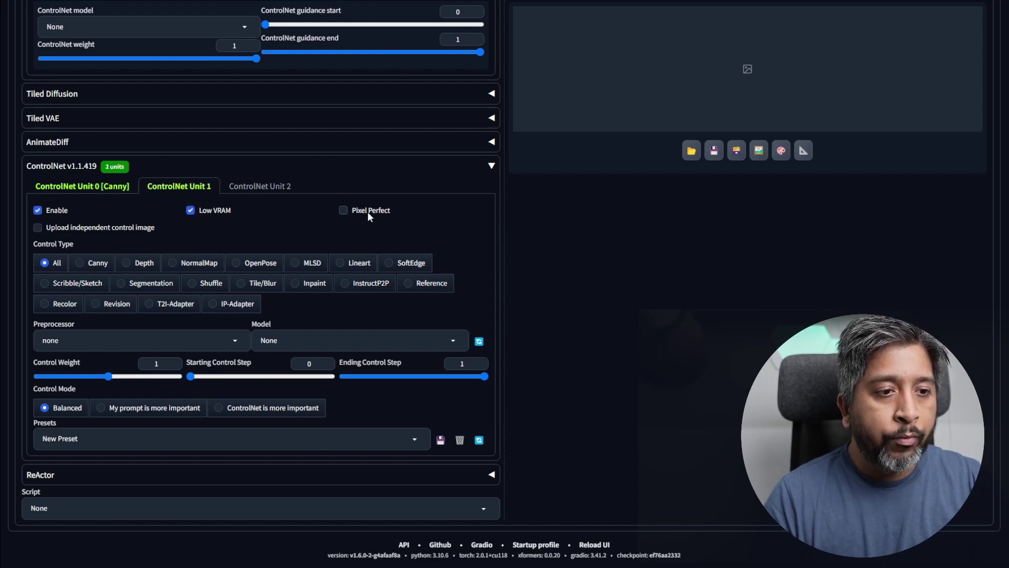
pyautogui.click(139, 265)
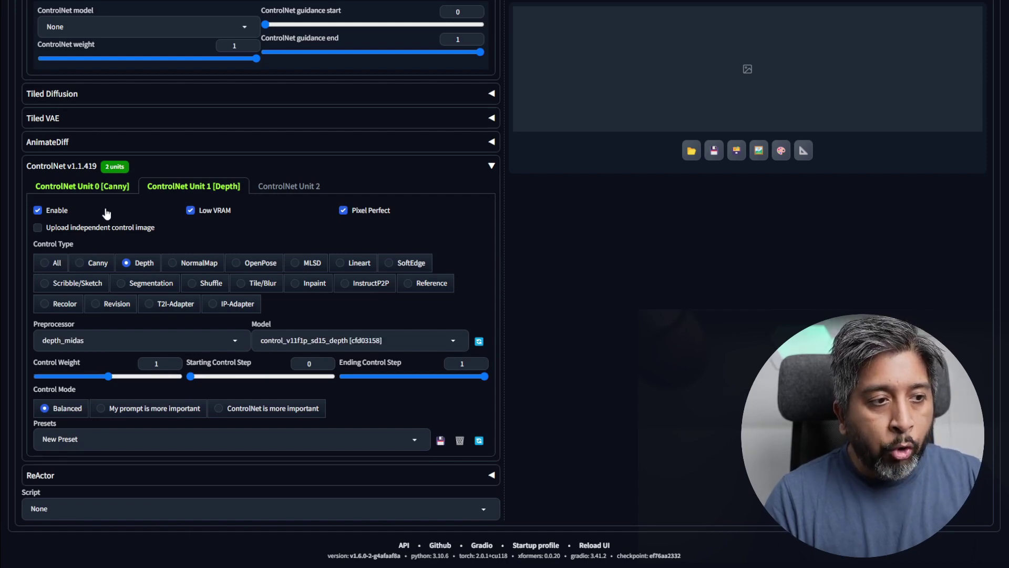
# Step: Tune the Canny unit to weight 0.9, starting step 0.05 and ending step 0.9
pyautogui.click(107, 189)
pyautogui.scroll(-2, 174, 361)
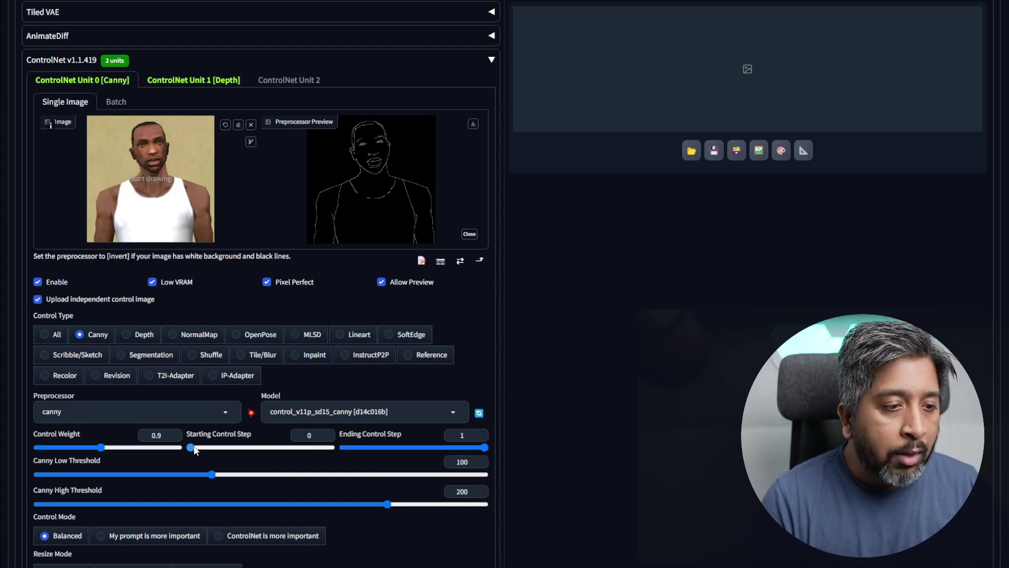
pyautogui.moveTo(191, 448); pyautogui.dragTo(197, 447)
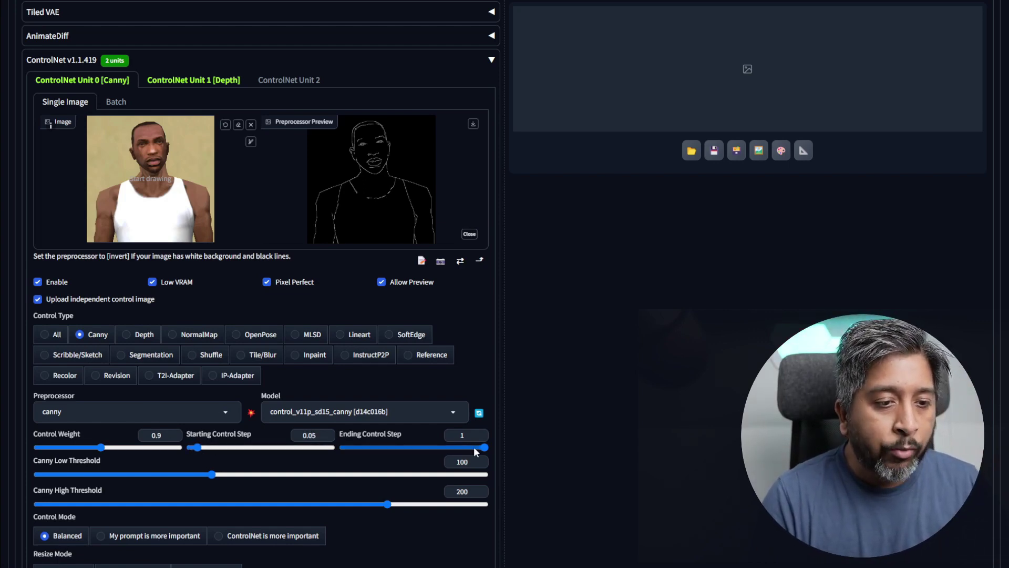
pyautogui.moveTo(474, 447); pyautogui.dragTo(472, 447)
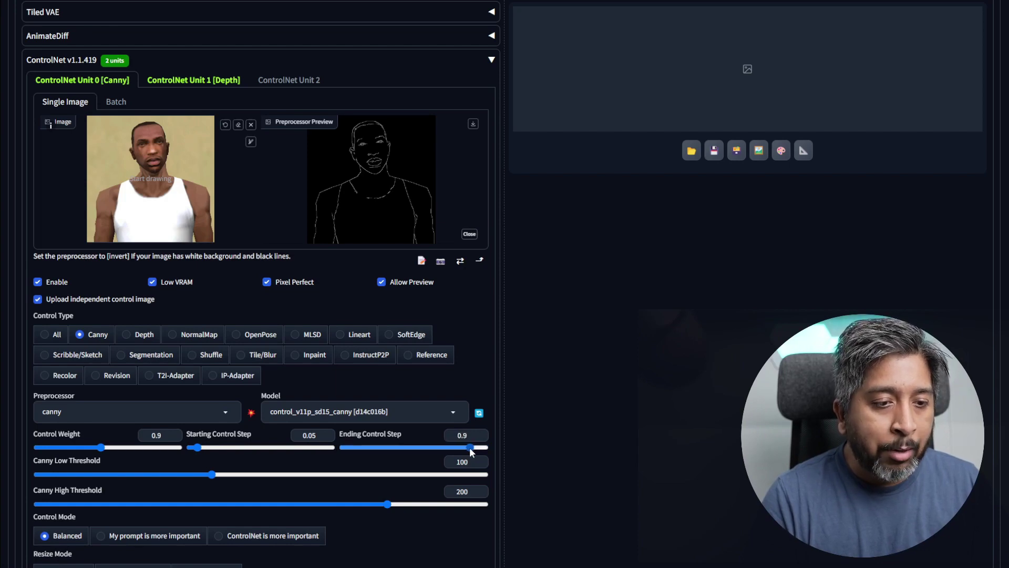
# Step: Give the Depth unit control weight 0.75, starting step 0.15 and ending step 0.75
pyautogui.click(185, 81)
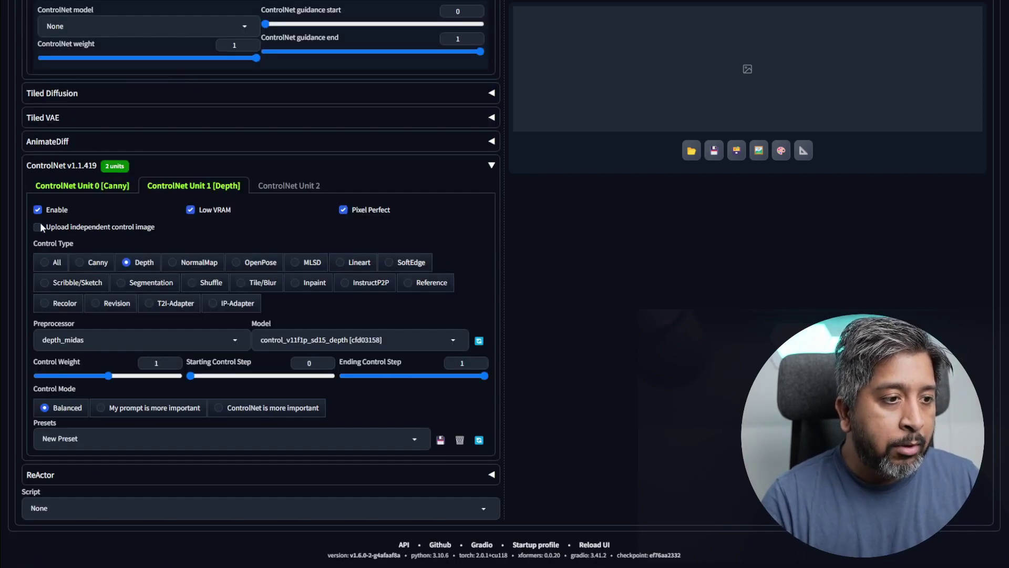
pyautogui.click(97, 374)
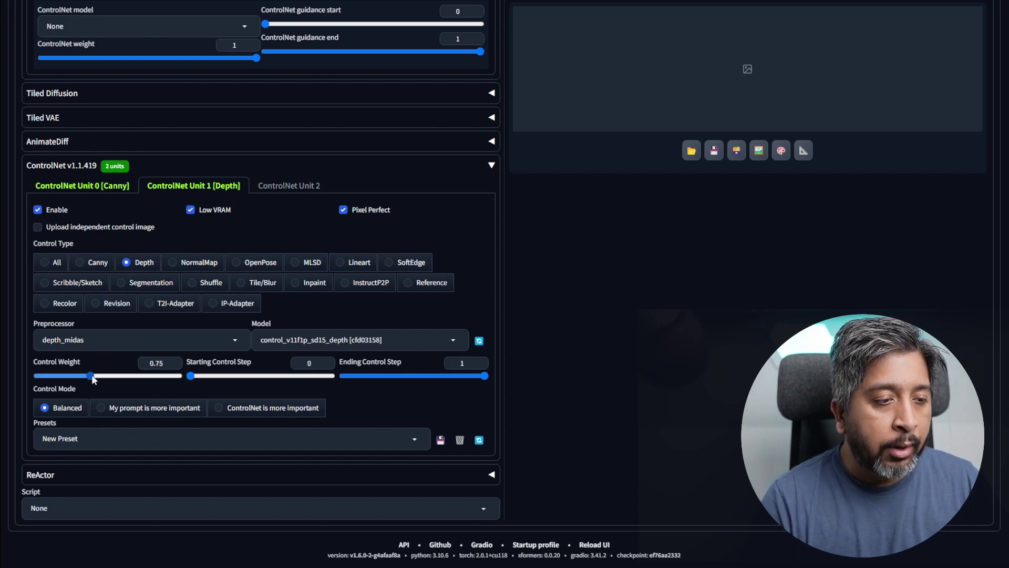
pyautogui.moveTo(326, 376); pyautogui.dragTo(211, 374)
pyautogui.click(440, 375)
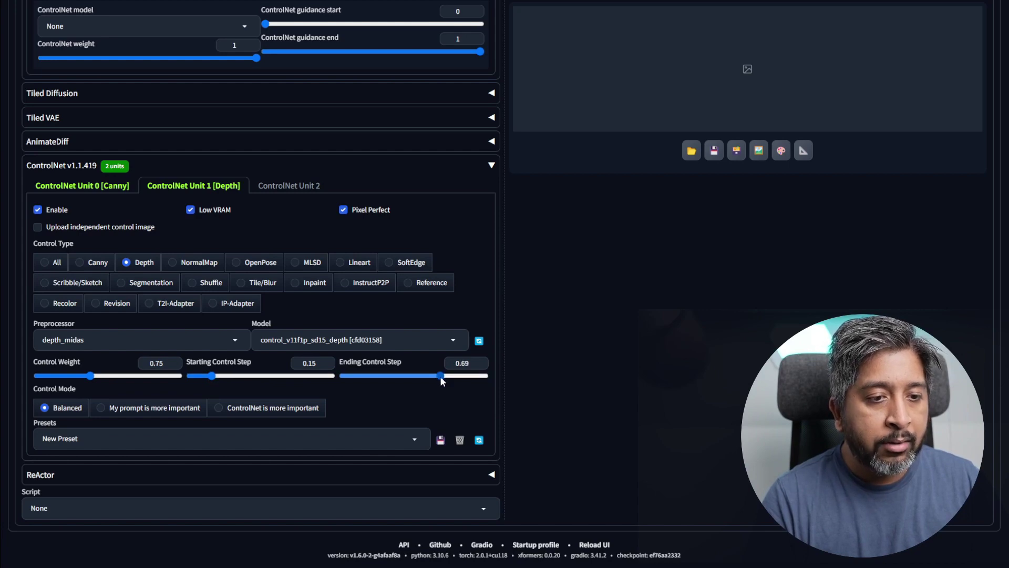
pyautogui.moveTo(446, 377); pyautogui.dragTo(449, 377)
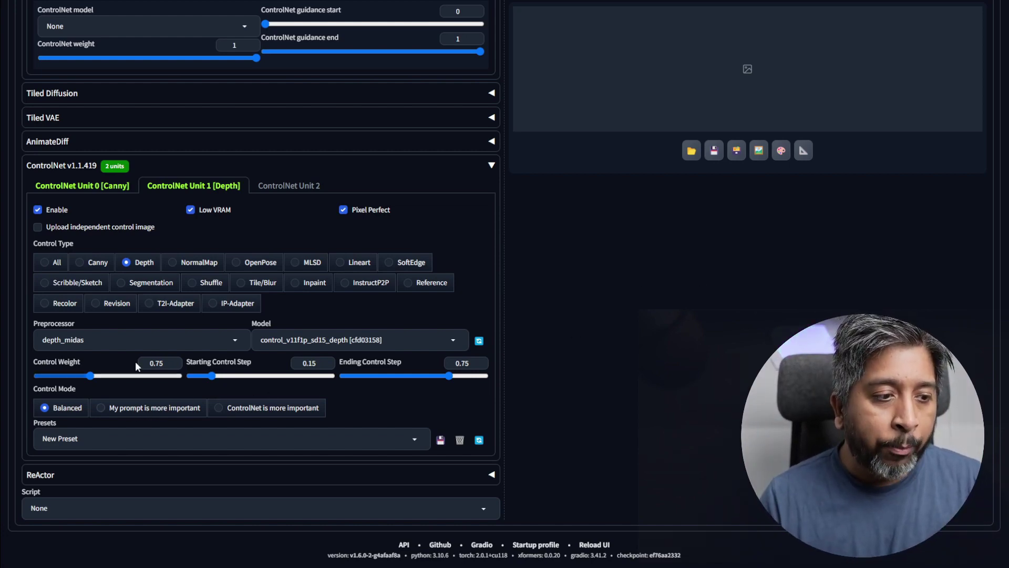
pyautogui.click(118, 187)
pyautogui.scroll(-4, 320, 423)
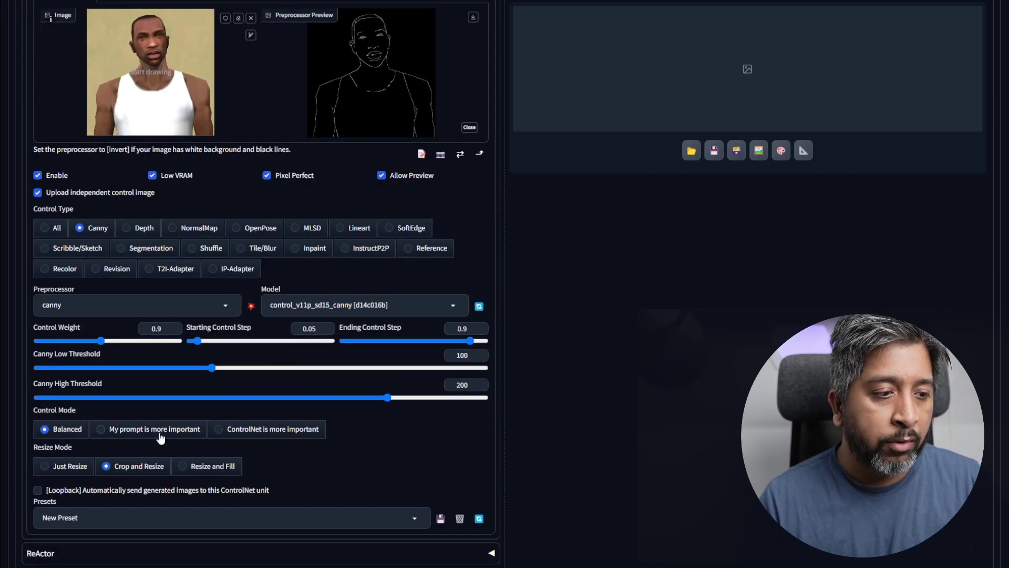
pyautogui.scroll(20, 408, 419)
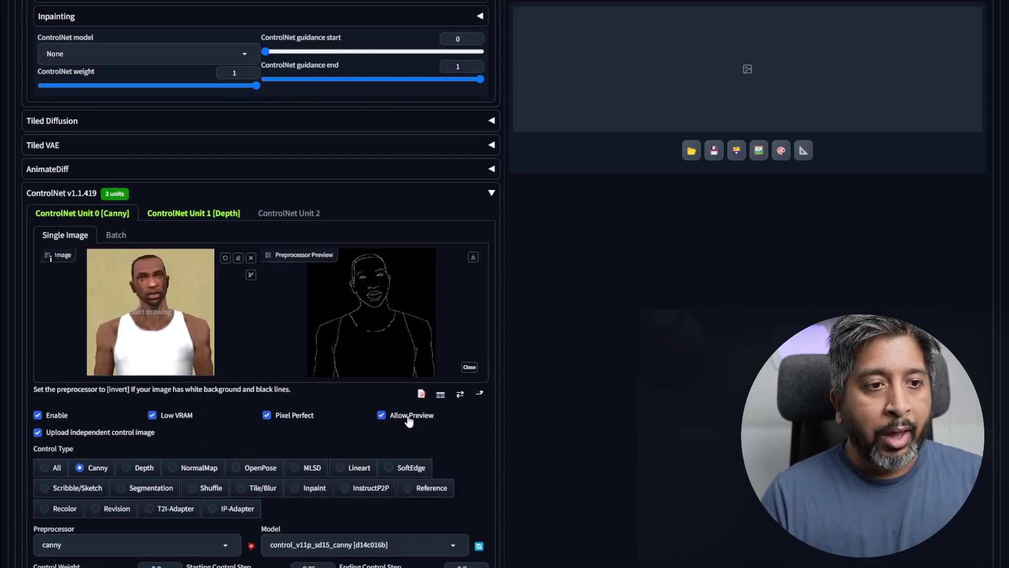